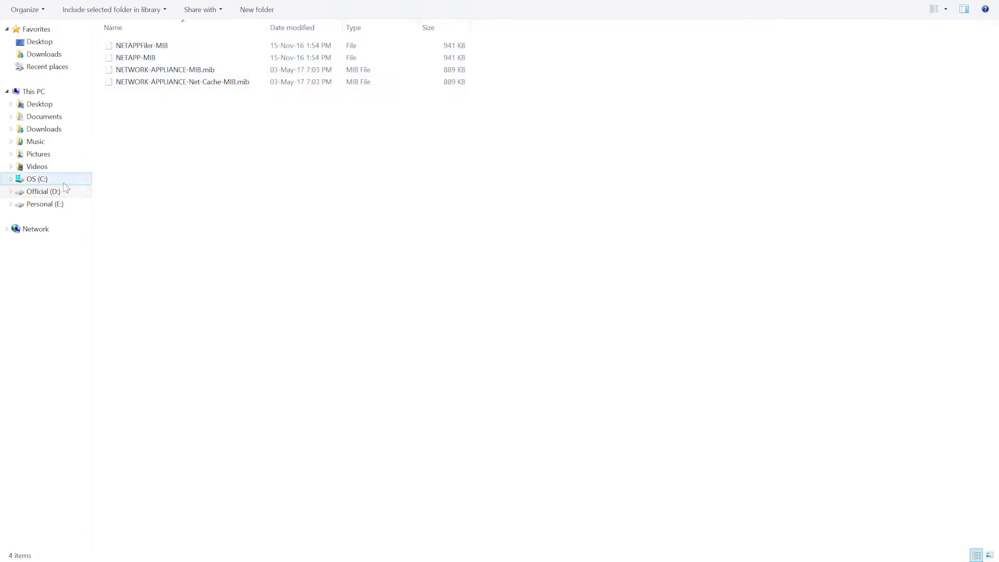
Paste the copied NetApp MIB files into the OpManager\mibs folder on the D: drive
left_click(65, 194)
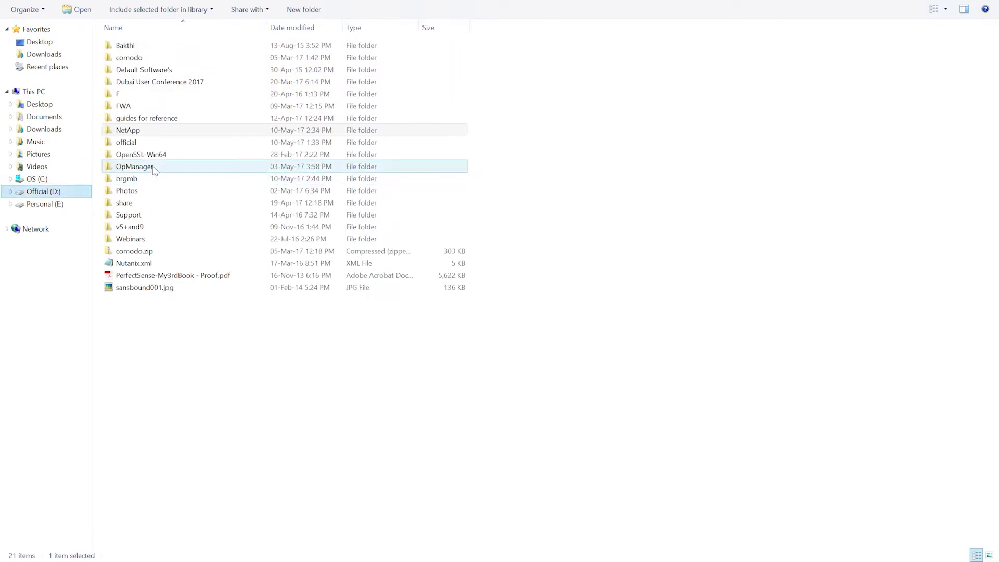
left_click(144, 312)
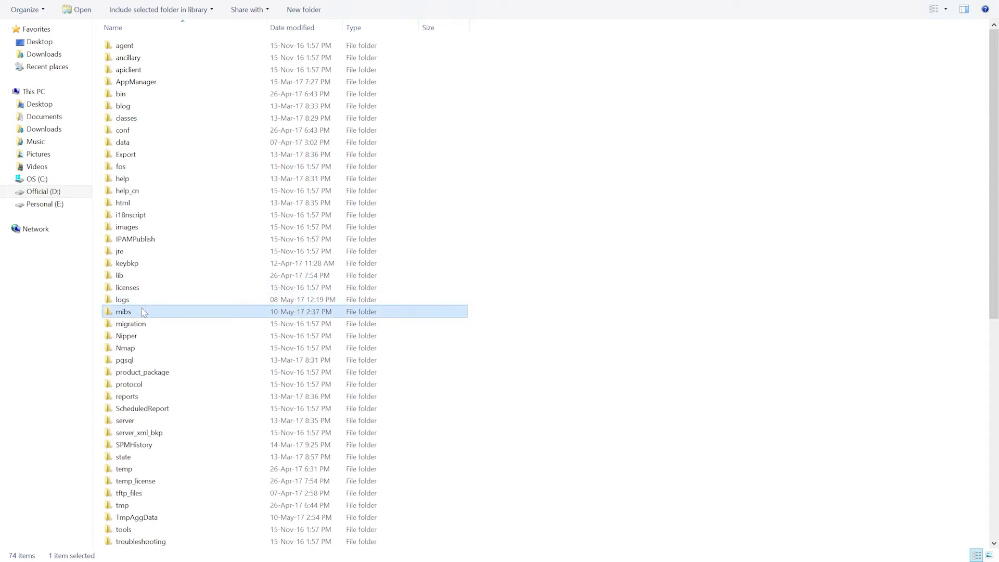
double_click(144, 312)
right_click(520, 219)
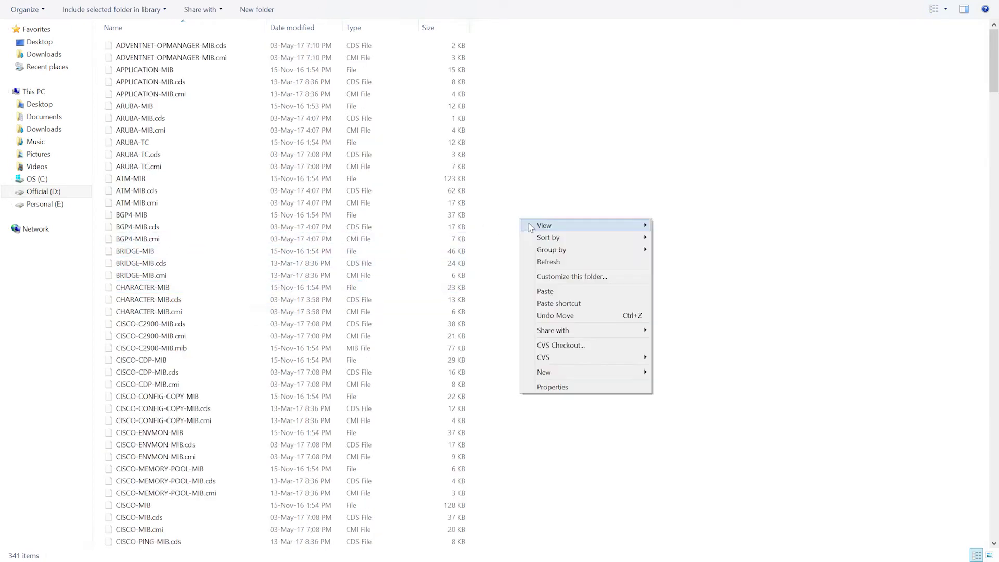
left_click(541, 291)
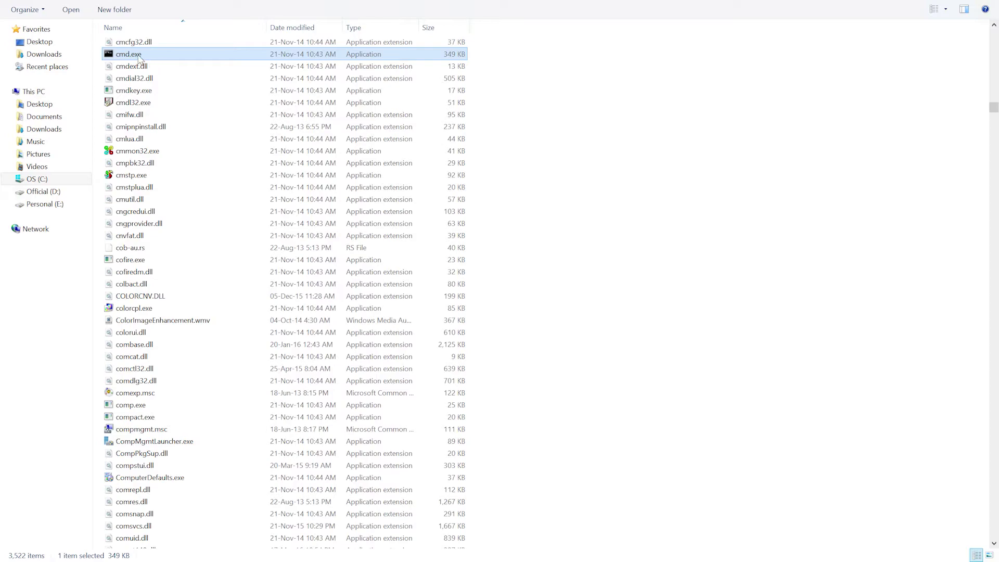
Run cmd.exe from the System32 folder as administrator and accept the elevation request
right_click(137, 55)
left_click(166, 74)
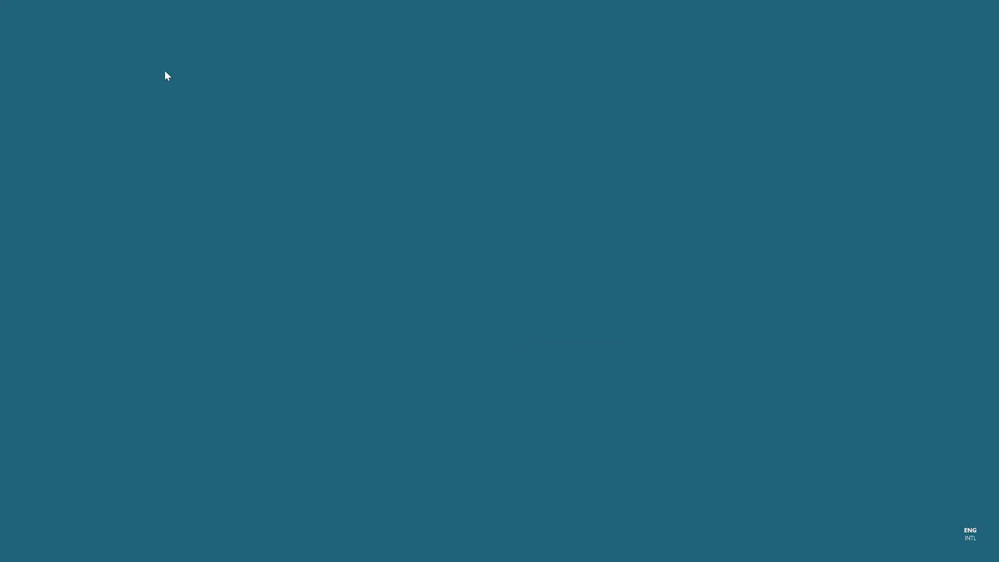
left_click(544, 295)
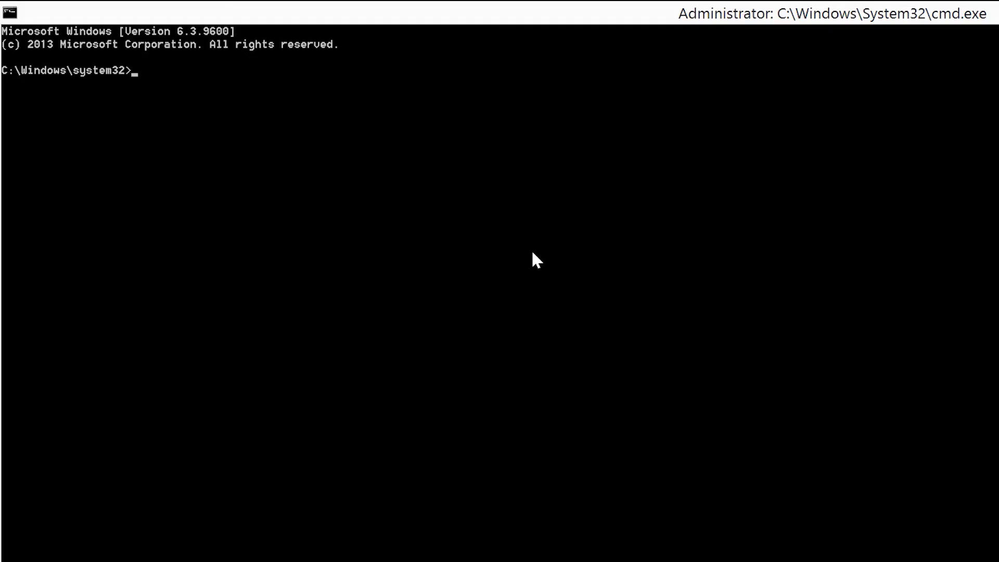
Switch the command prompt to the D: drive and change to the OpManager\bin directory
type("d:")
key("Return")
type("cd ")
type("op")
key("Tab")
key("Tab")
type("\\n")
key("BackSpace")
type("bi")
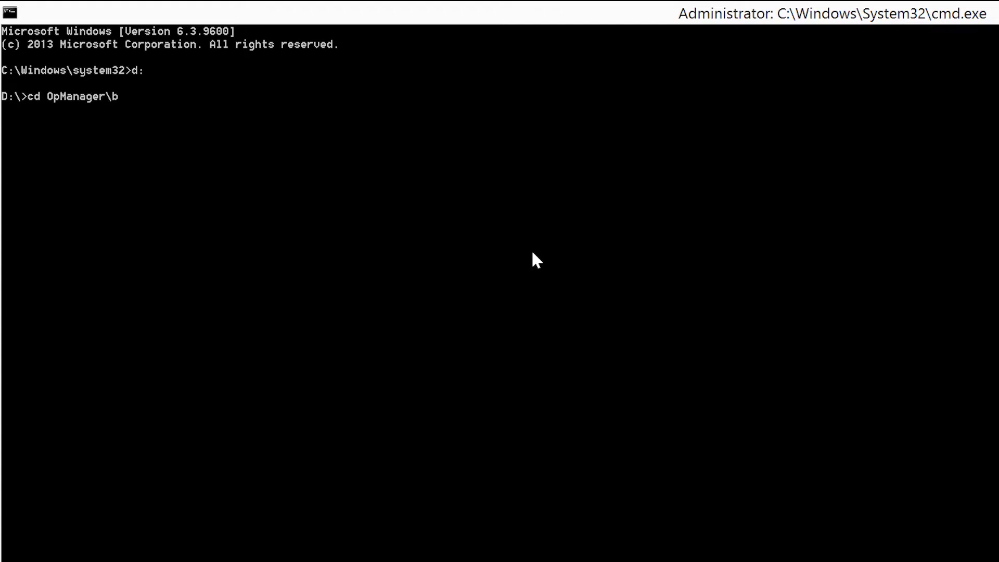
type("n")
key("Return")
Launch the MIB browser from the OpManager\bin directory
type("min")
key("BackSpace")
type("b")
key("Tab")
key("Return")
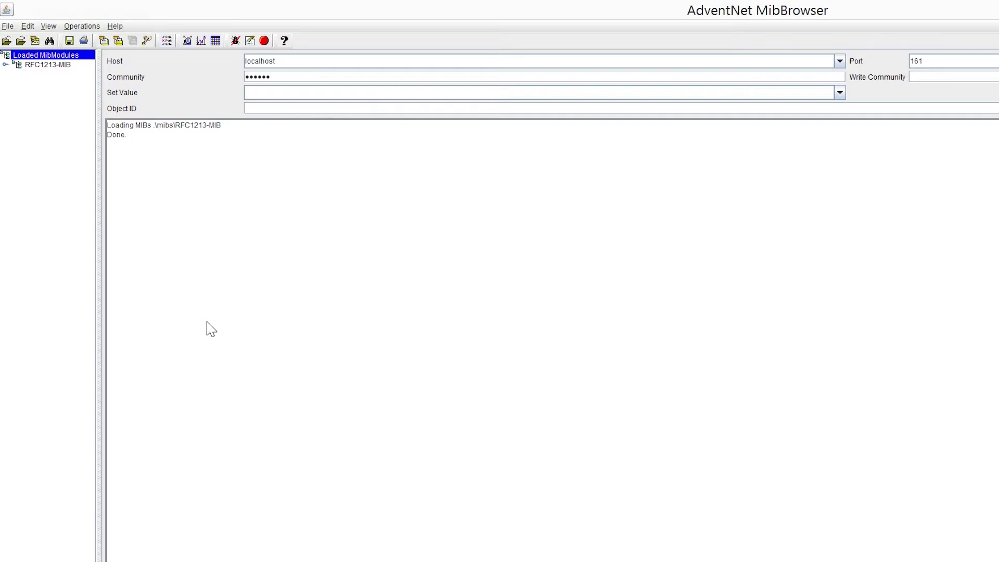
Load NETAPPFiler-MIB, NETAPP-MIB, NETWORK-APPLIANCE-MIB.mib and NETWORK-APPLIANCE-Net-Cache-MIB.mib from the D:\OpManager\mibs folder
left_click(6, 40)
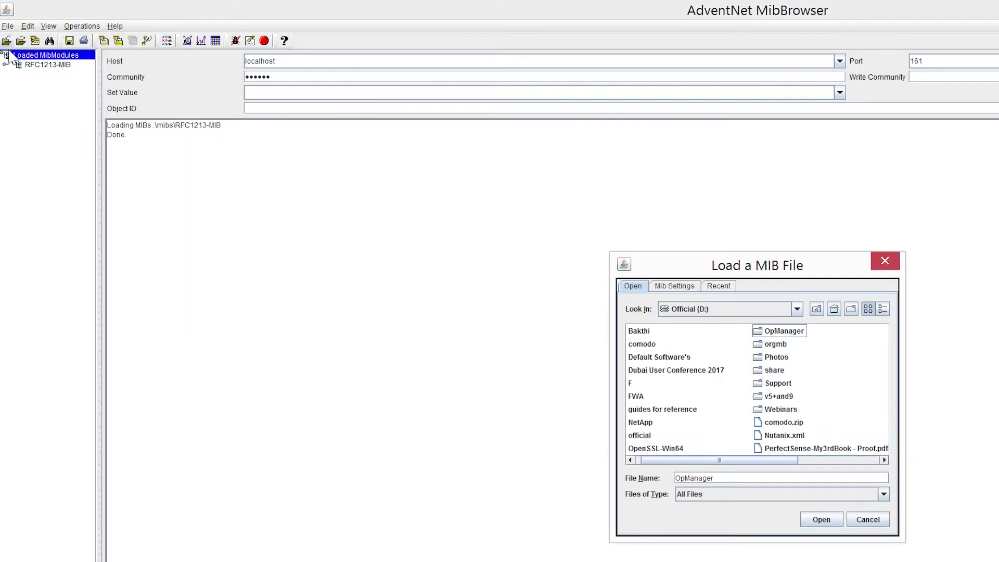
left_click(789, 334)
double_click(789, 336)
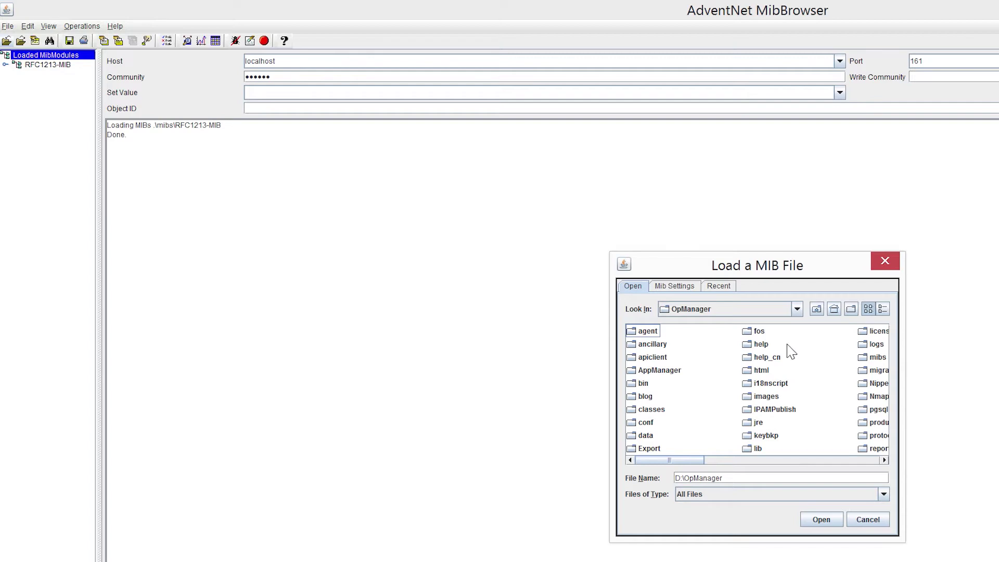
key("m")
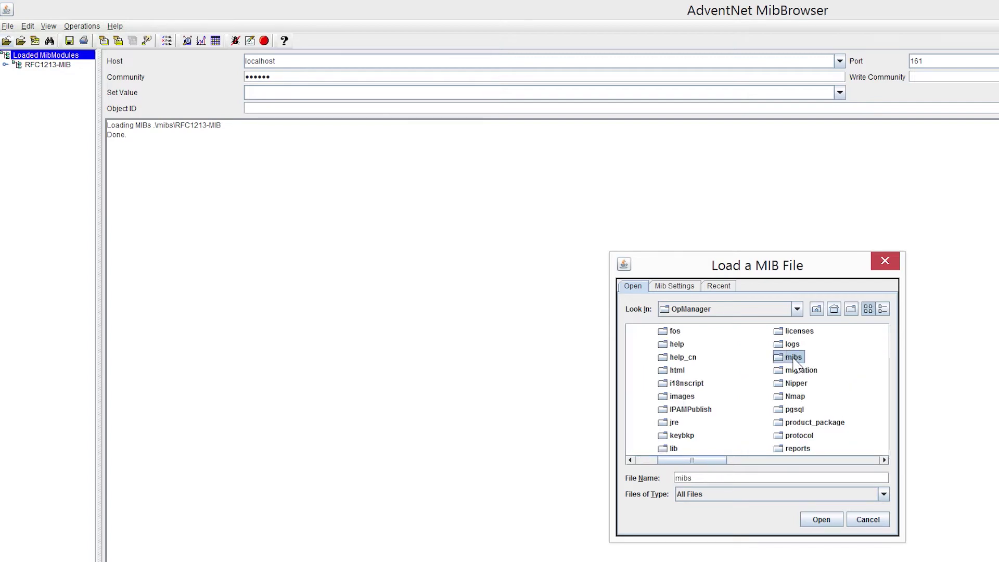
key("Return")
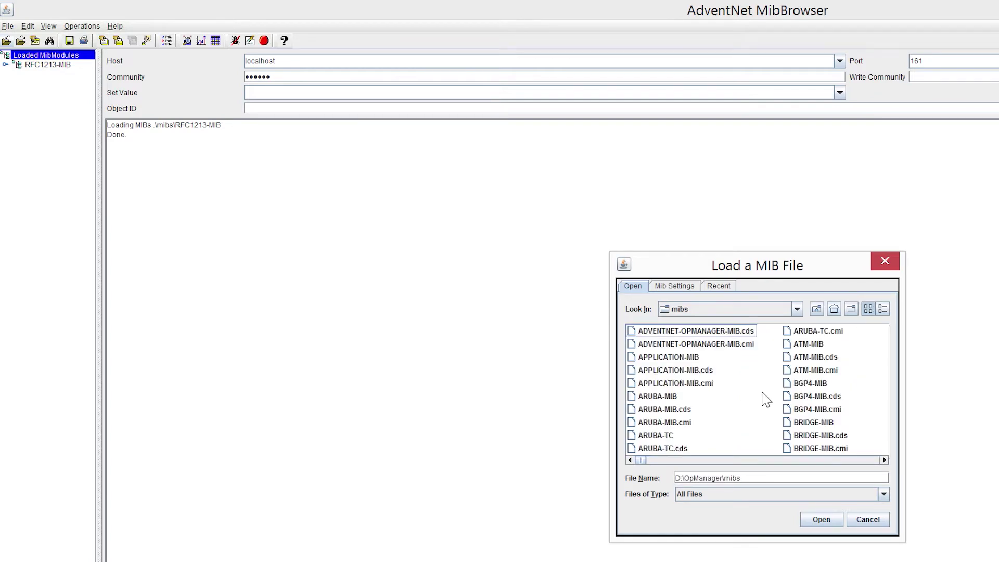
key("n")
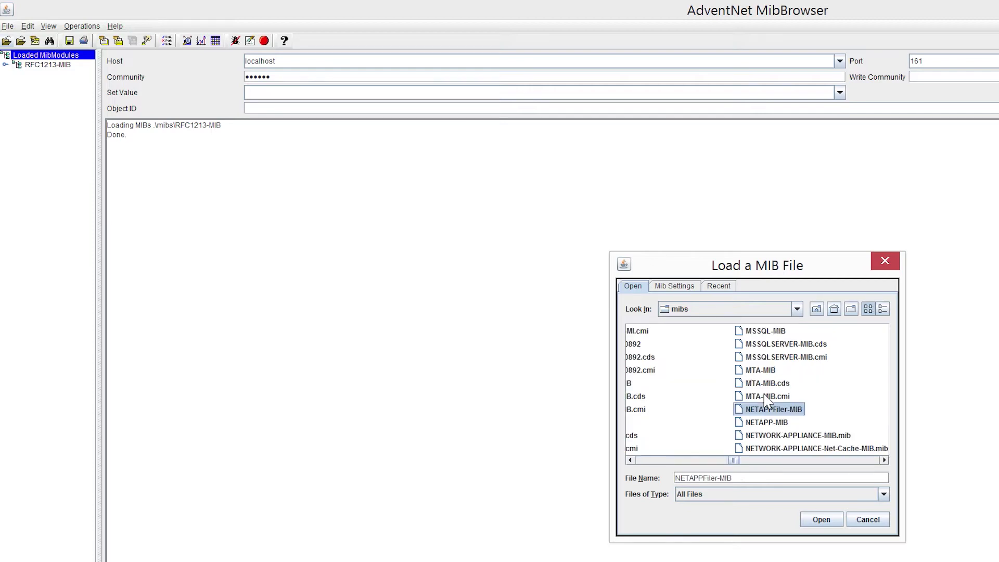
left_click(784, 422, "shift")
left_click(785, 436, "shift")
left_click(787, 449, "shift")
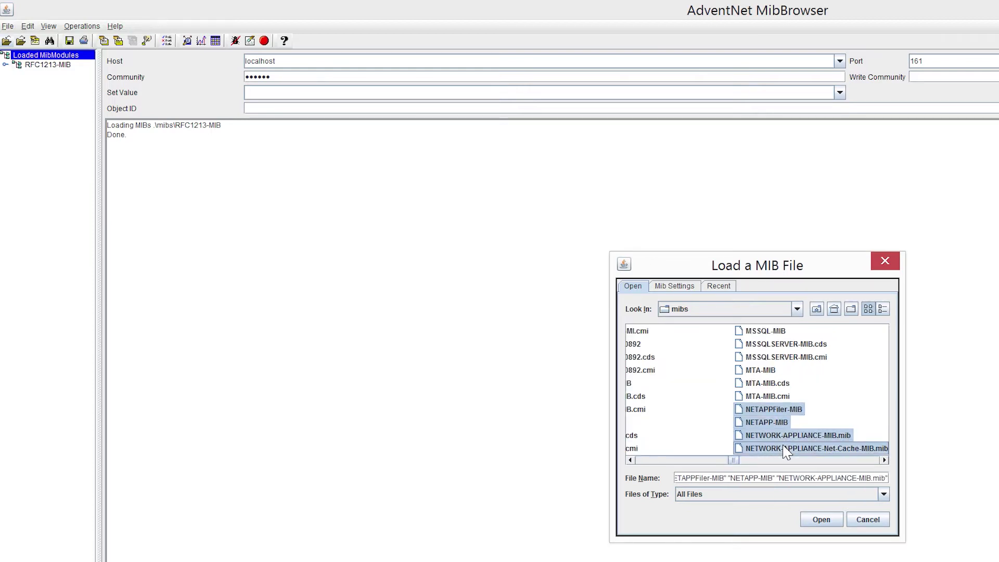
left_click(821, 520)
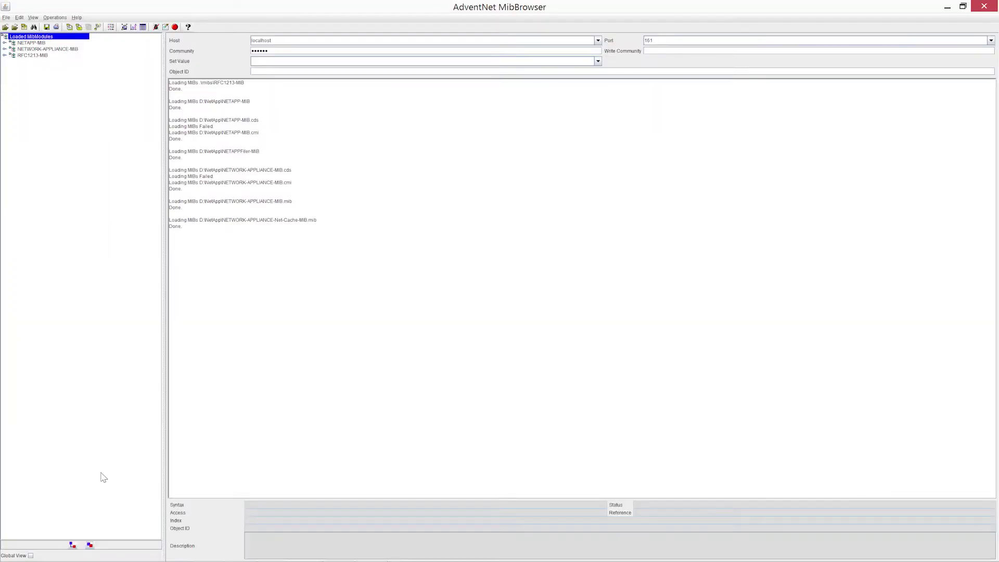
Expand all nodes of the loaded MIB modules and look through the objects in the tree
left_click(72, 545)
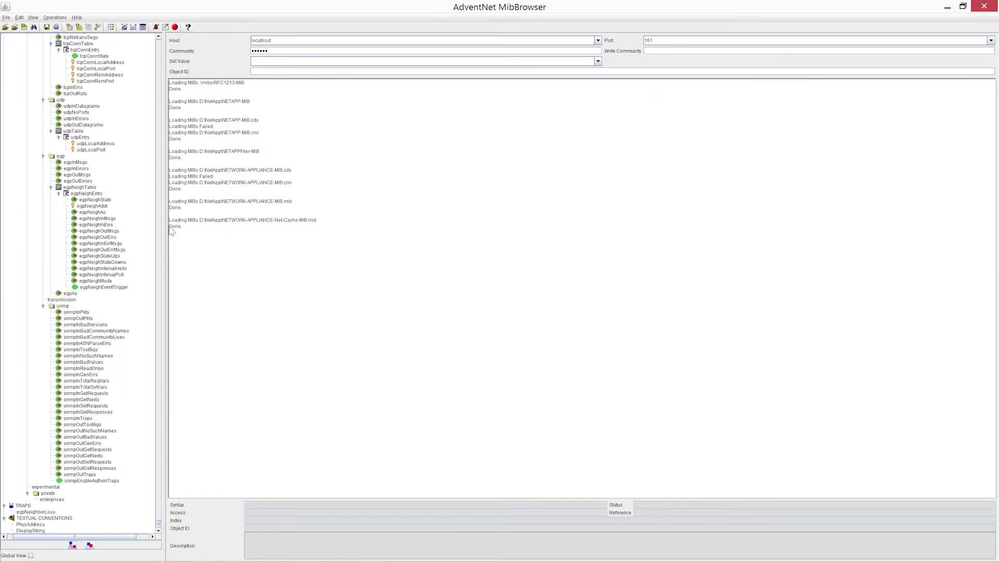
scroll(157, 233, "down", 10)
scroll(156, 233, "up", 20)
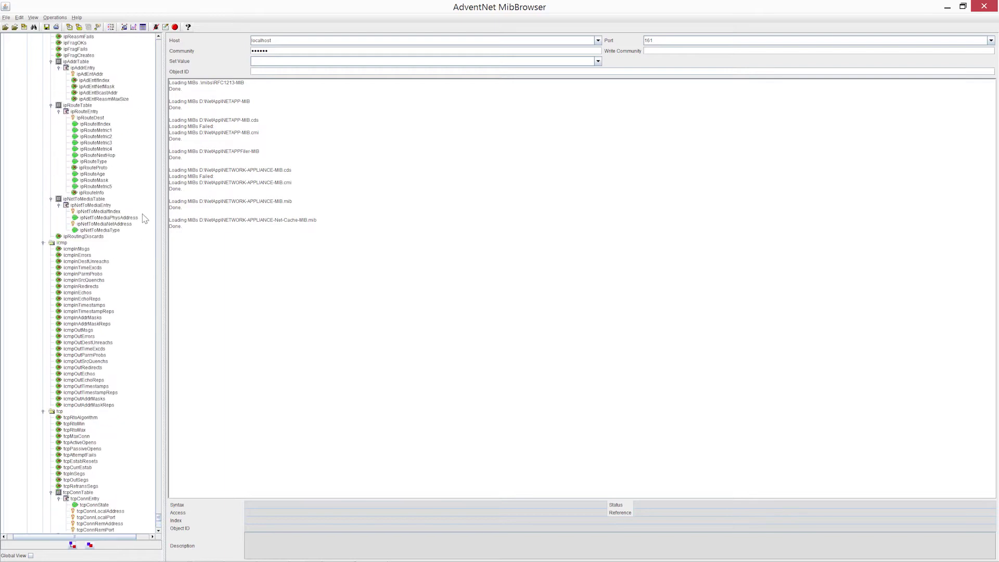
scroll(139, 192, "down", 20)
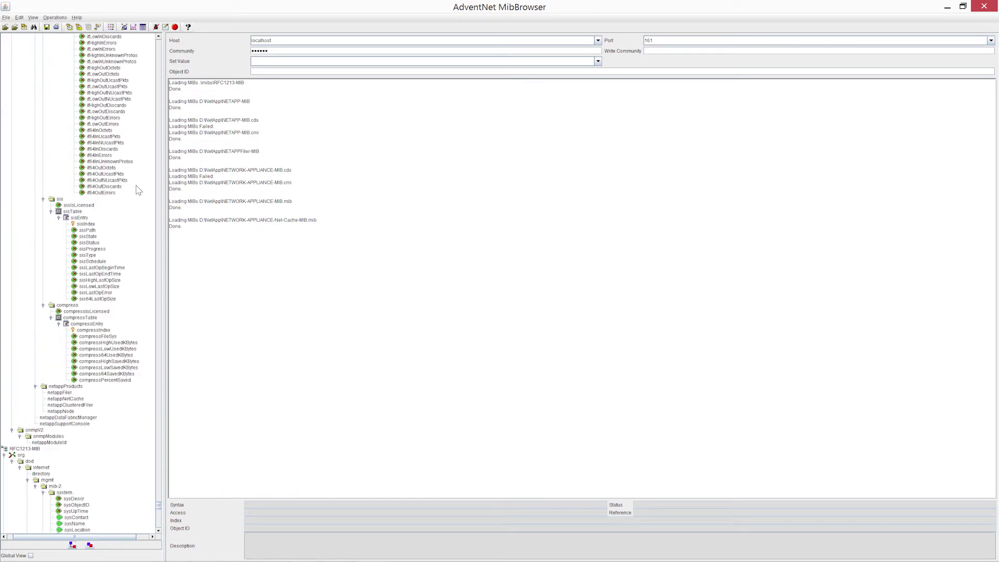
scroll(139, 191, "up", 20)
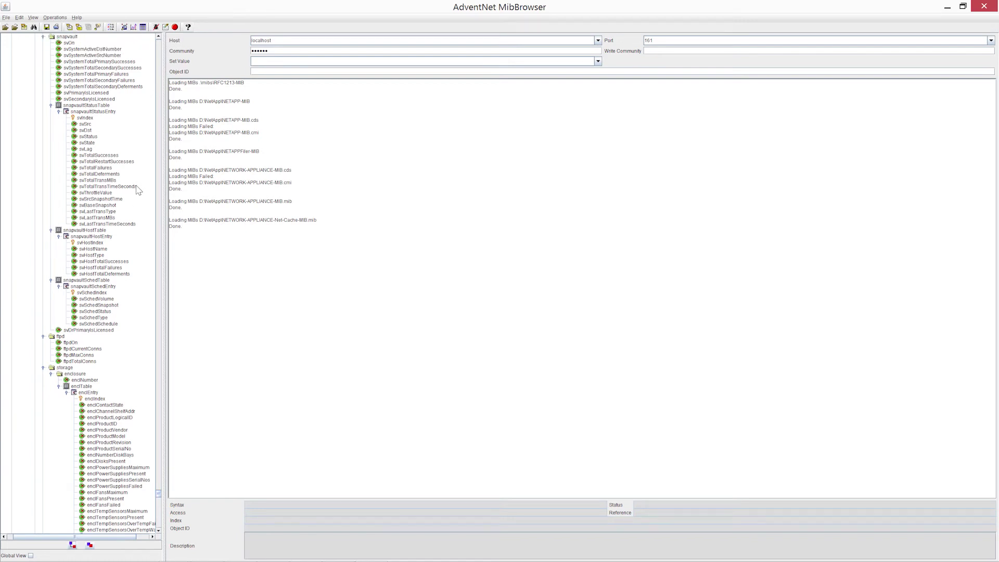
Search the MIB tree for objects matching "cpu" and "disk"
left_click(34, 27)
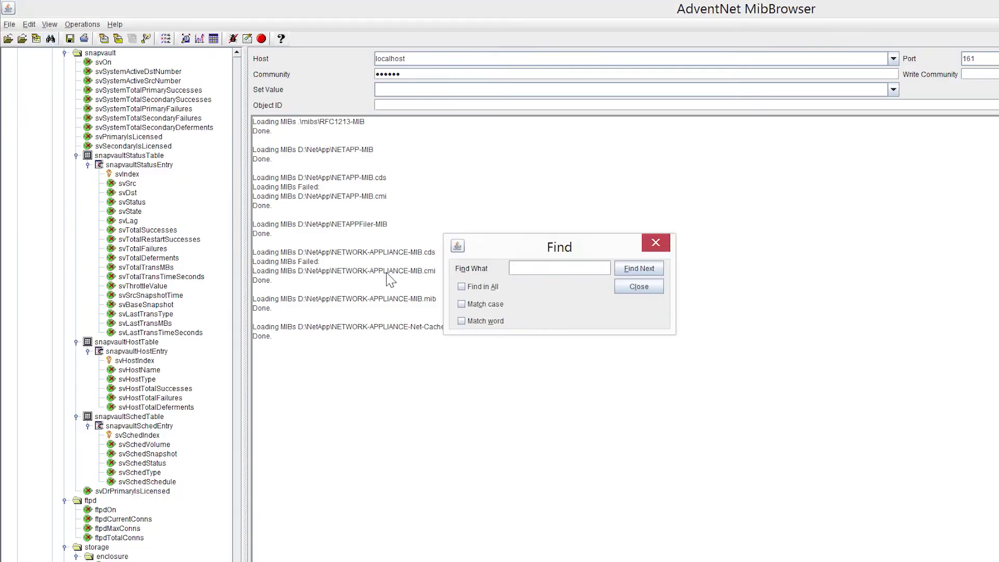
type("cpu")
key("Return")
key("BackSpace")
key("BackSpace")
key("BackSpace")
type("disk")
key("Return")
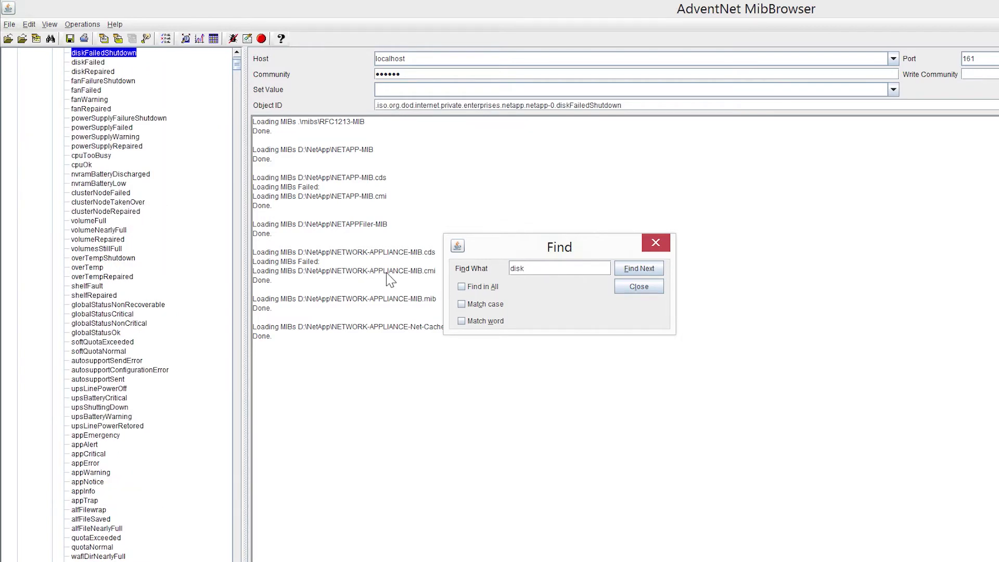
Search the MIB tree for "dfkbytestotal"
key("BackSpace")
key("BackSpace")
key("BackSpace")
type("fk")
key("Return")
type("bytestotal")
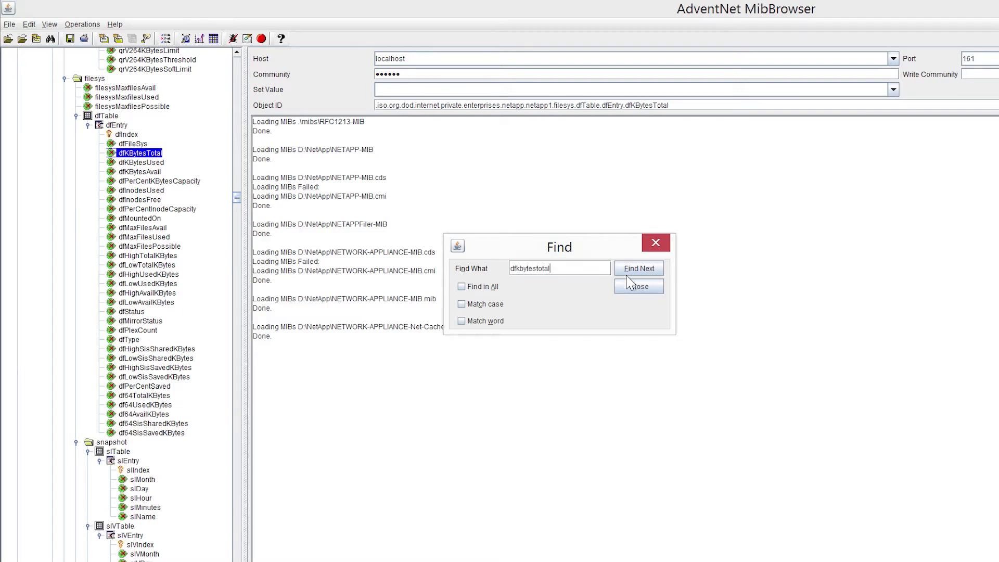
Search the MIB tree for "dfkbytesused"
key("BackSpace")
key("BackSpace")
key("BackSpace")
key("BackSpace")
type("used")
left_click(639, 268)
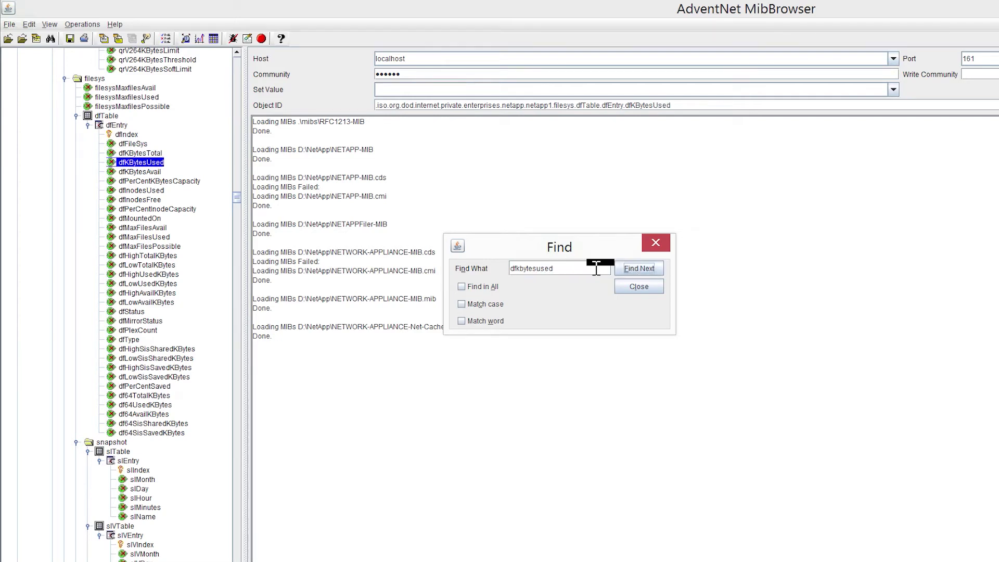
Search the MIB tree for "dfkbytesavail"
key("BackSpace")
key("BackSpace")
key("BackSpace")
type("avail")
left_click(647, 272)
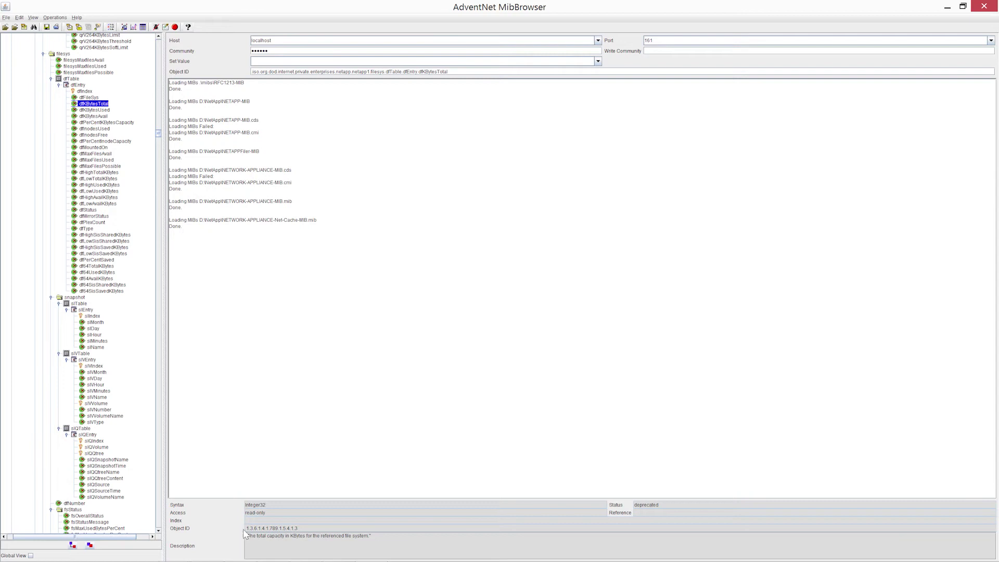
Examine the numeric object ID and the description of the dfKBytesTotal object
left_click_drag(247, 529, 301, 529)
left_click(311, 527)
left_click_drag(246, 536, 373, 542)
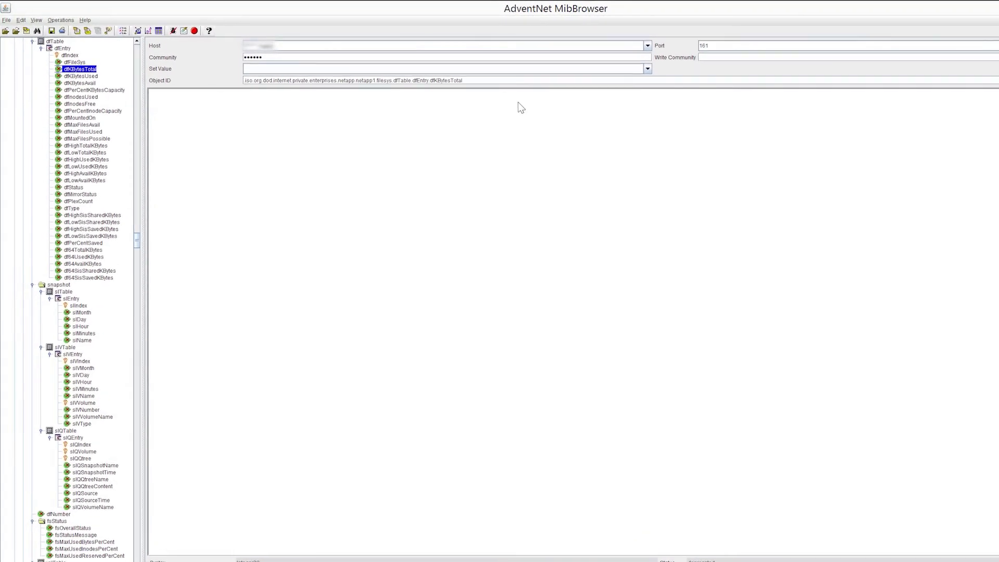
Send SNMP get requests to the host for dfKBytesTotal, dfKBytesUsed and dfKBytesAvail
double_click(252, 57)
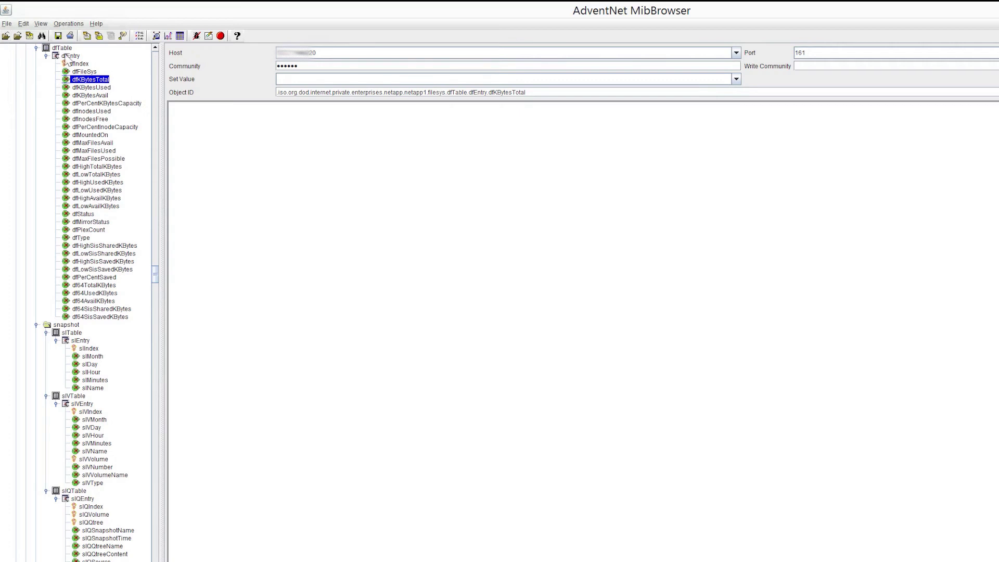
left_click(86, 36)
left_click(89, 87)
left_click(87, 35)
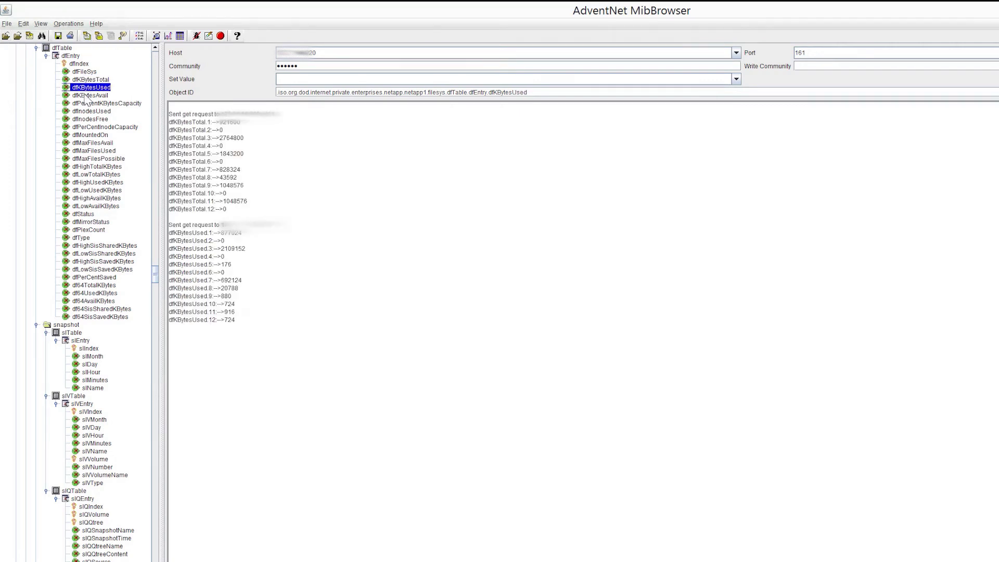
left_click(89, 95)
left_click(86, 35)
scroll(136, 100, "up", 3)
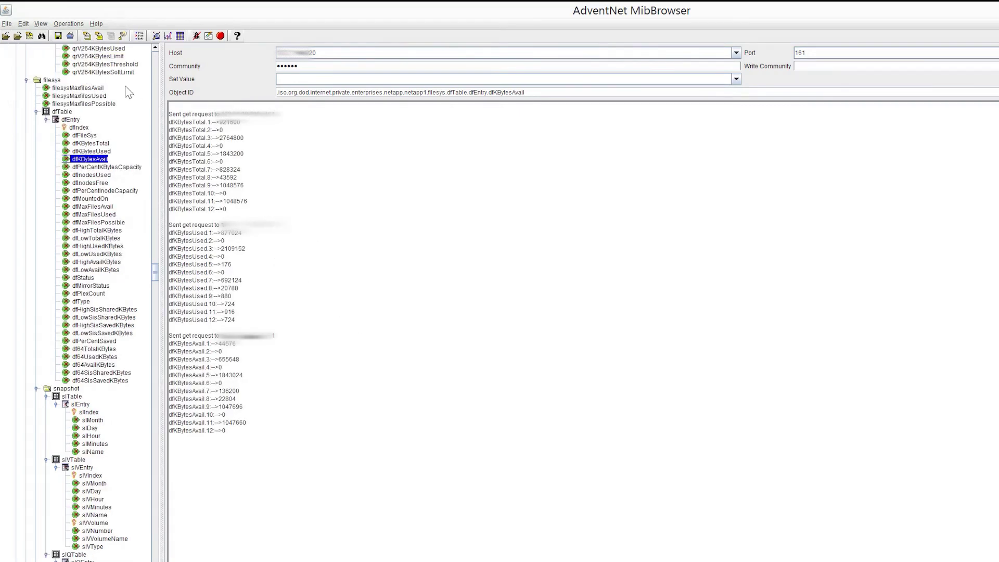
Search the MIB tree for "dftable"
left_click(42, 35)
double_click(502, 234)
type("dftable")
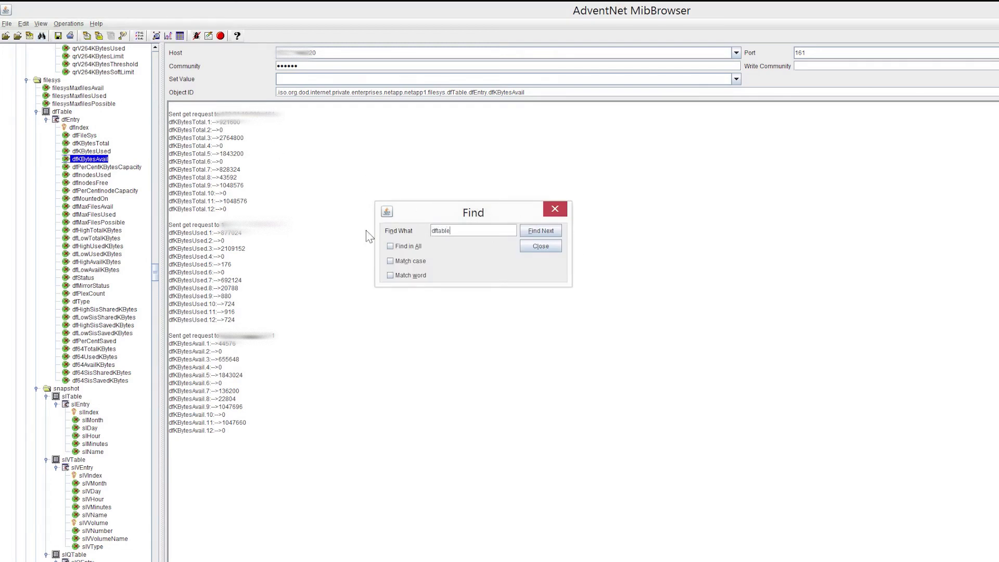
key("Return")
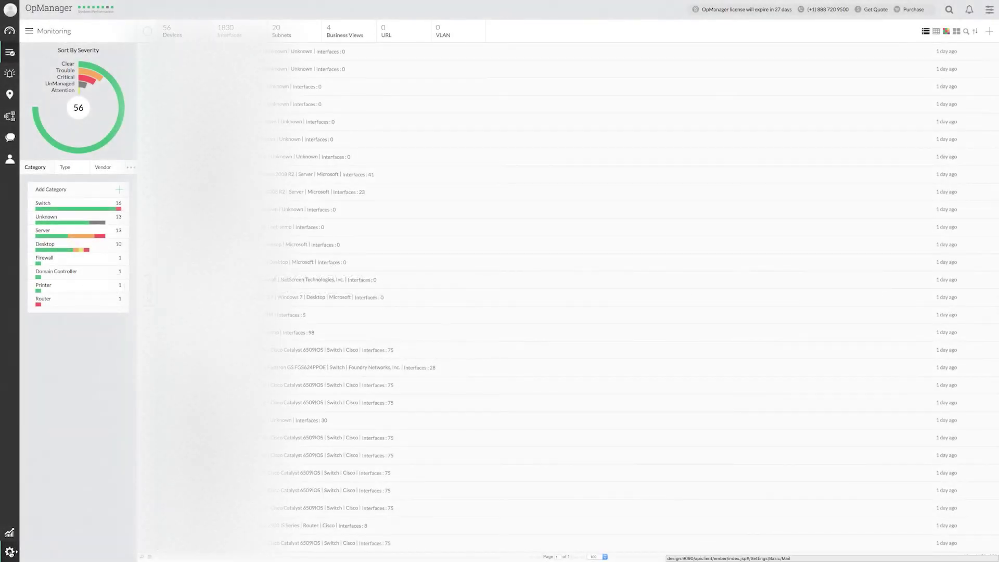
In OpManager's configuration settings, start a new device template and name it NetApp Filer
left_click(11, 551)
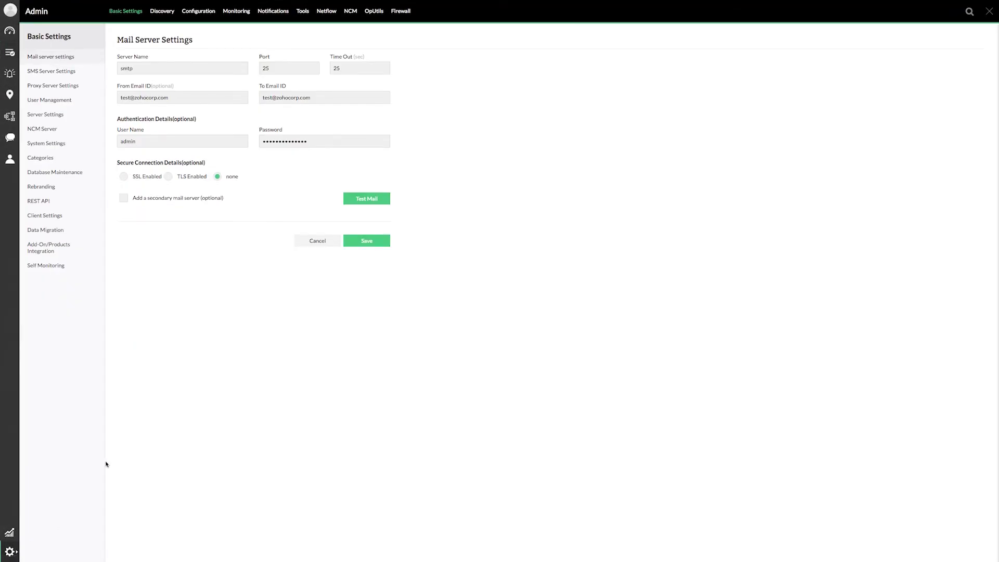
left_click(200, 16)
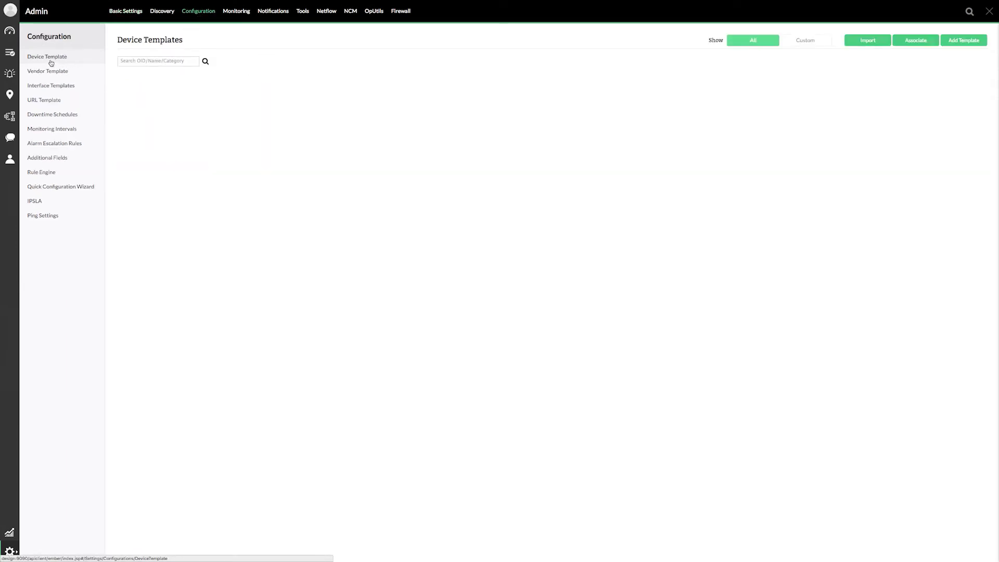
left_click(962, 45)
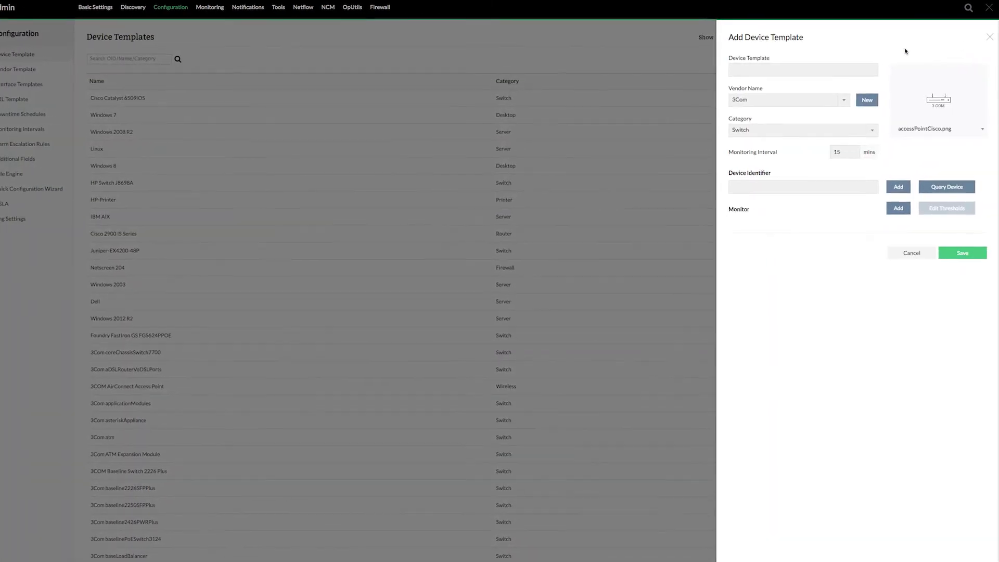
left_click(807, 66)
type("NetA")
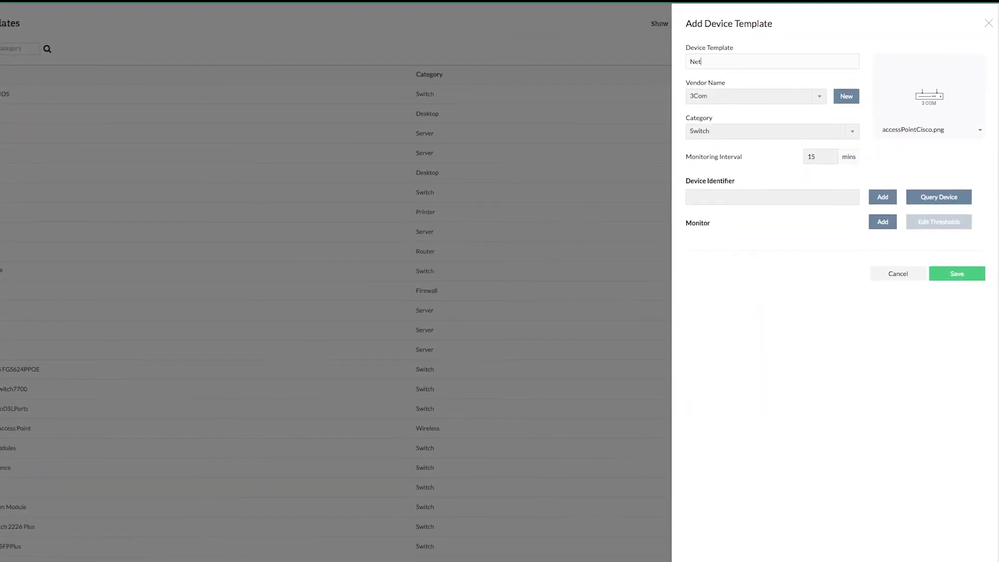
type("pp Filer")
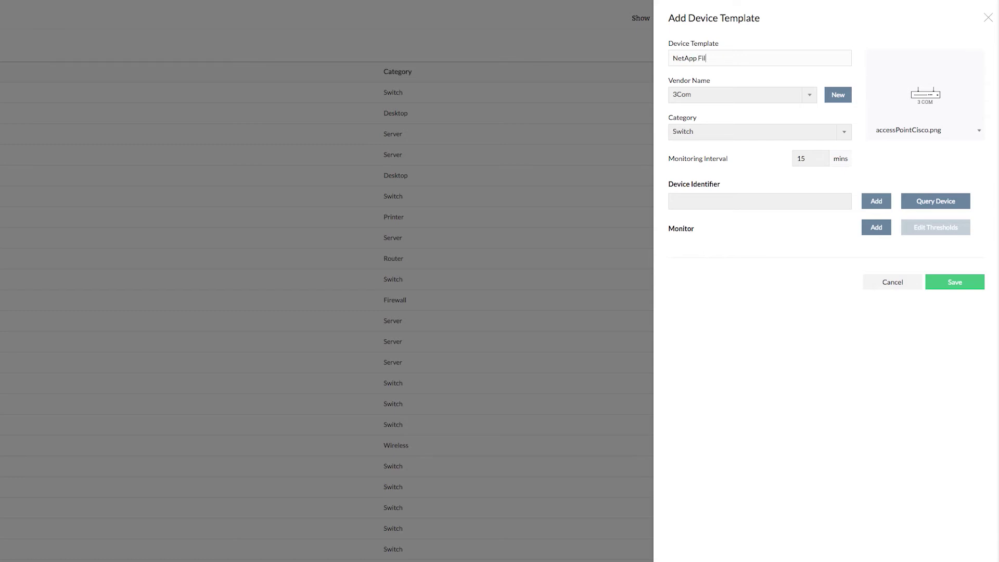
Set the template's vendor to NetApp and its category to Storage
left_click(810, 97)
type("neta")
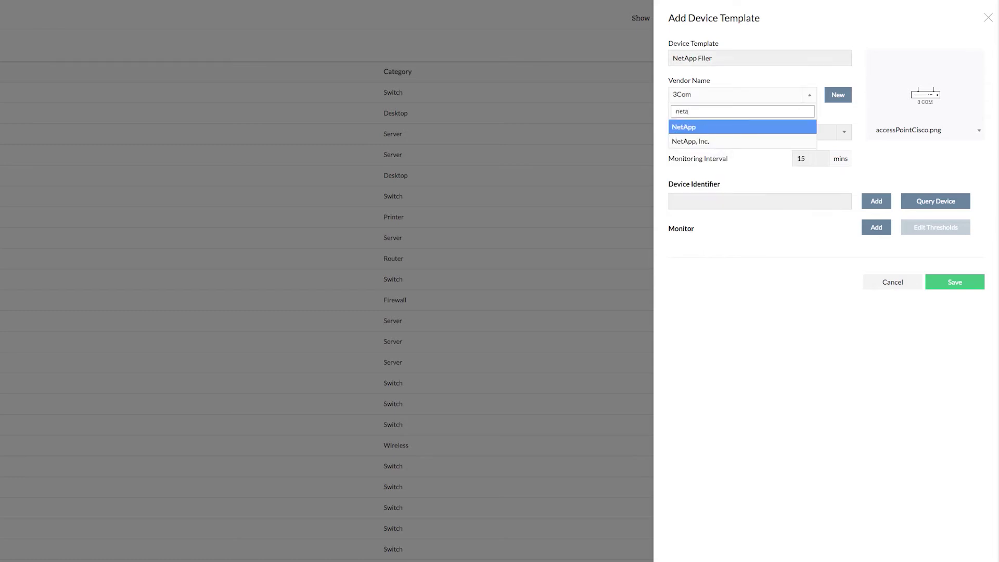
left_click(709, 128)
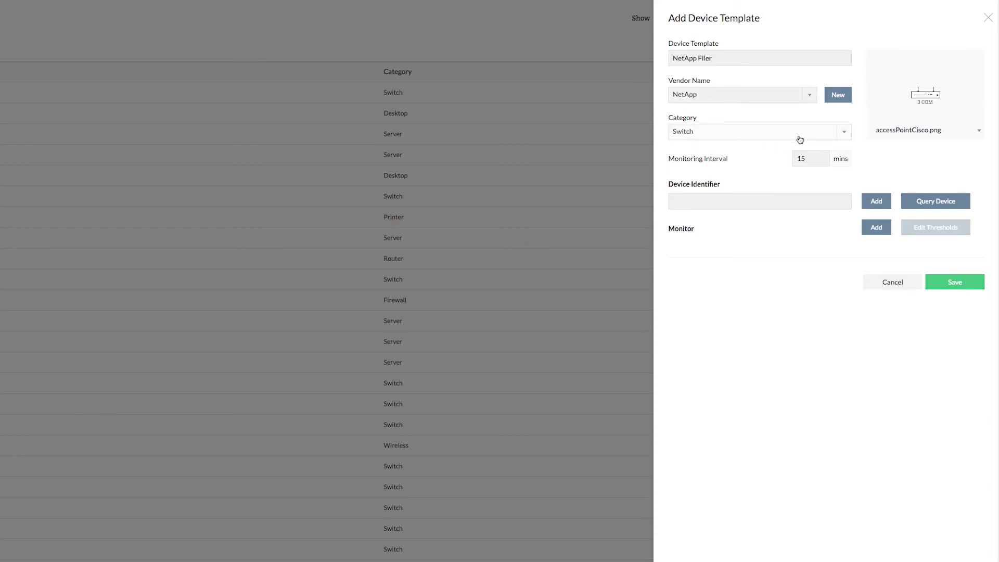
left_click(843, 134)
type("st")
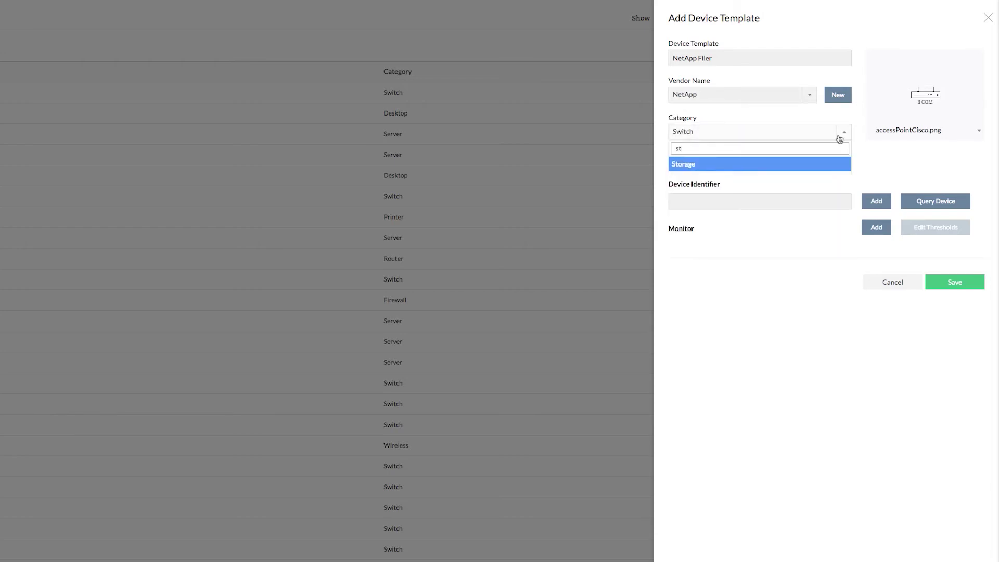
left_click(738, 165)
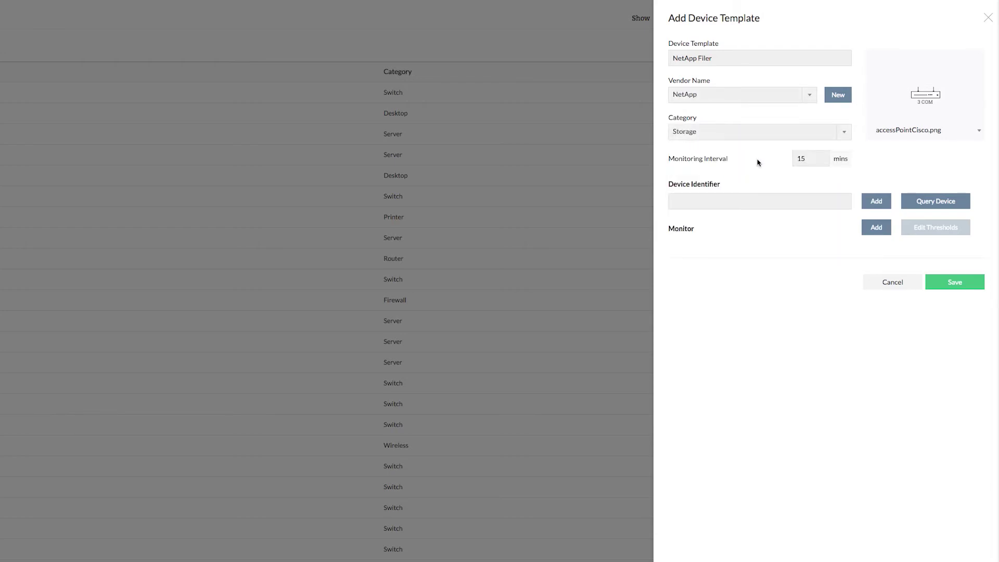
Assign the storage.png icon to the device template
left_click(980, 133)
scroll(967, 229, "down", 3)
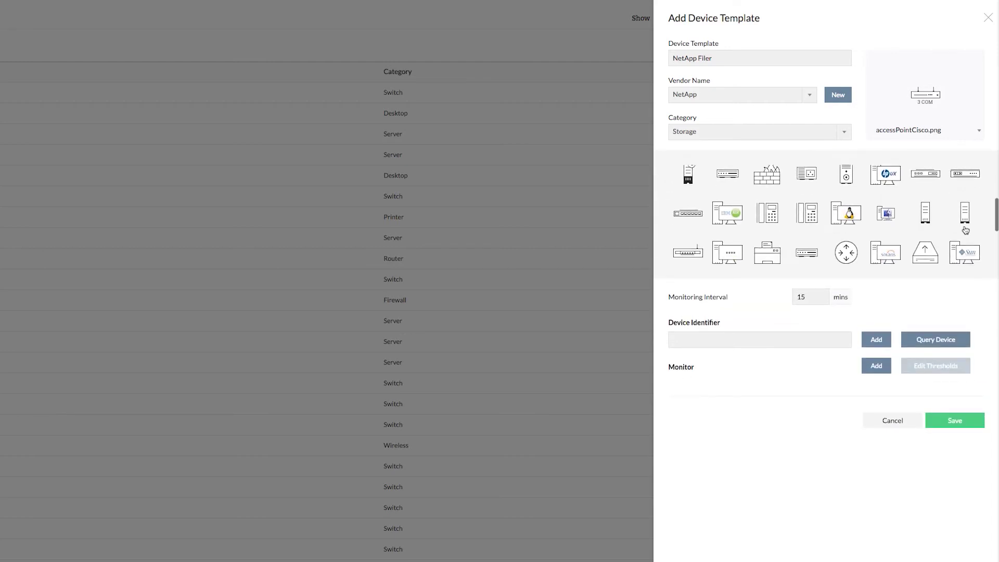
left_click(930, 223)
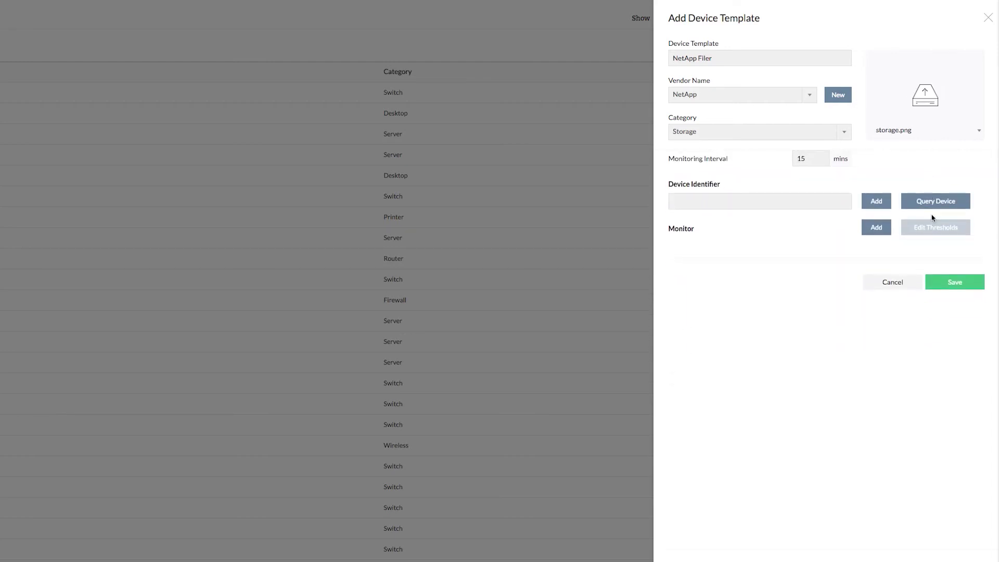
Query the storage device over SNMP v1/v2 on port 161 to fill in the template's device identifier
left_click(960, 205)
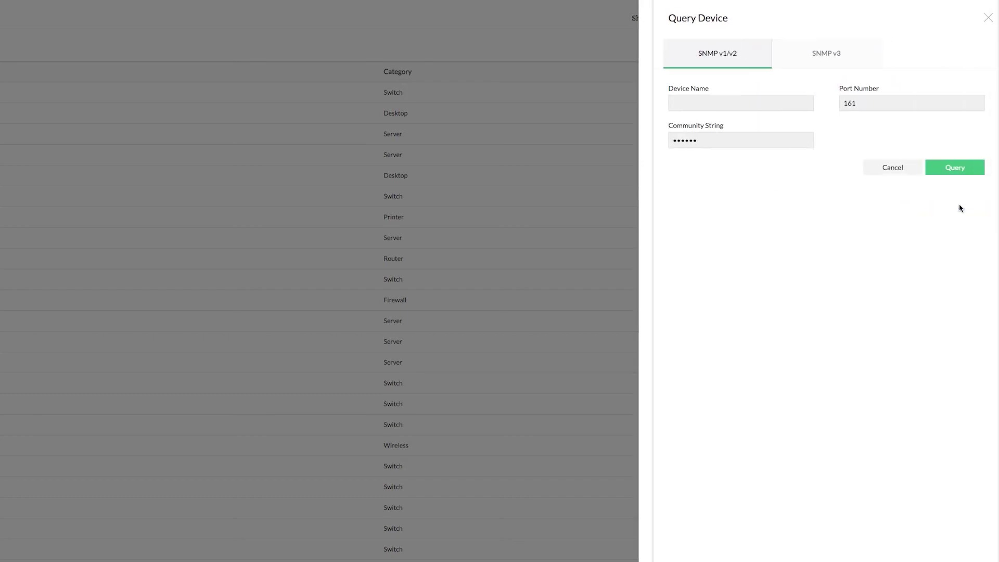
key("ctrl+v")
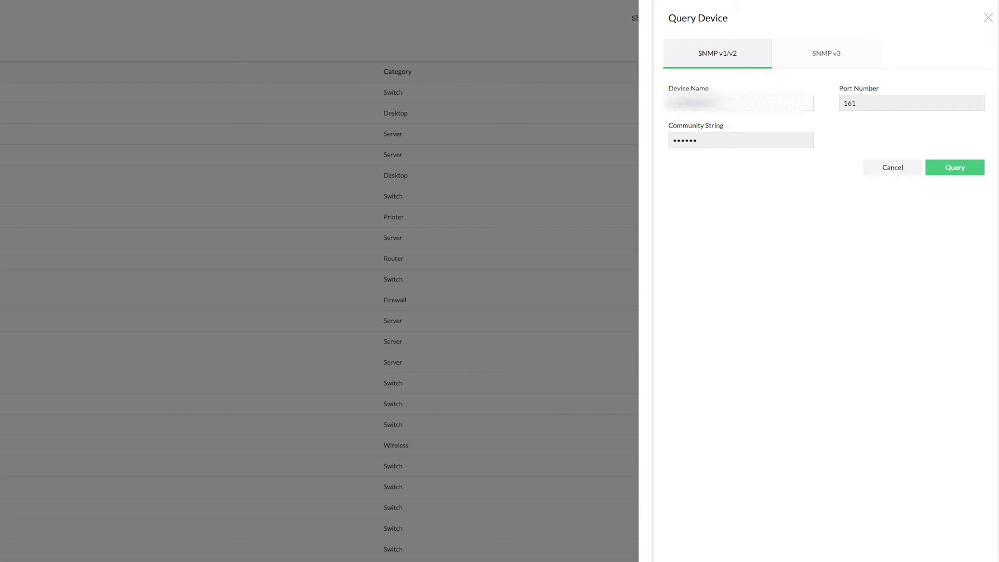
left_click(972, 172)
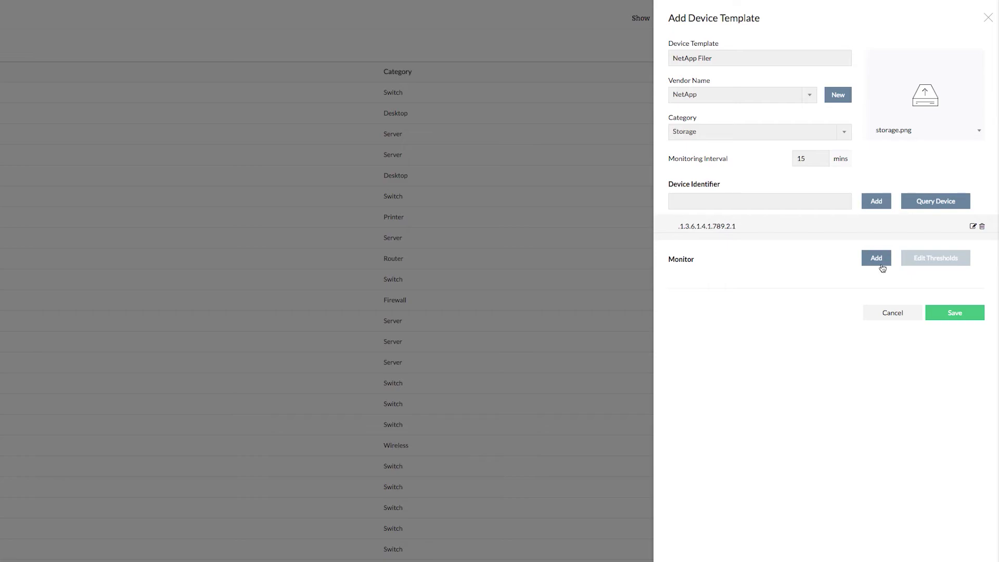
Add an SNMP monitor to the template, using the dfKBytesTotal OID from dfTable in NETAPP-MIB
left_click(880, 263)
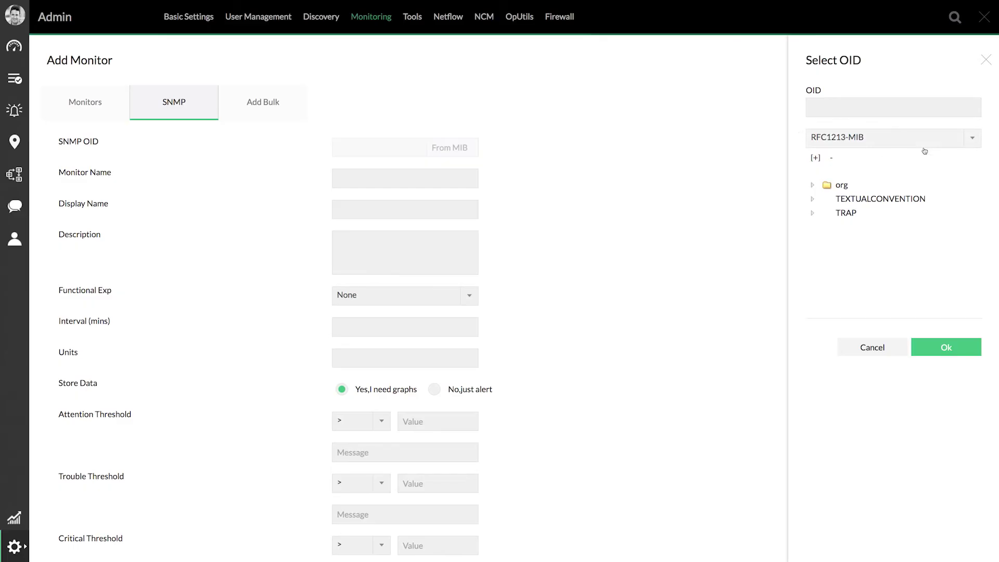
left_click(925, 147)
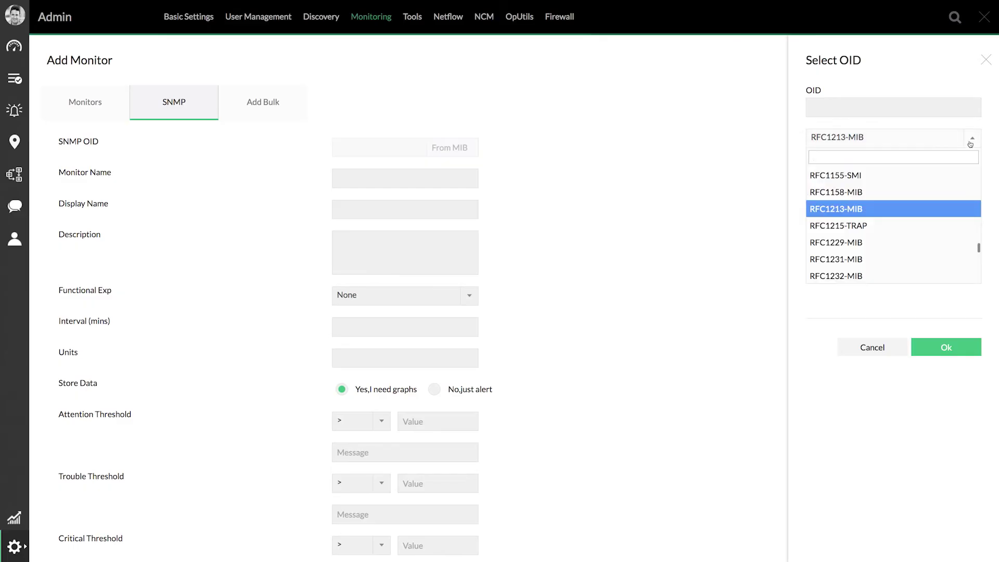
type("neta")
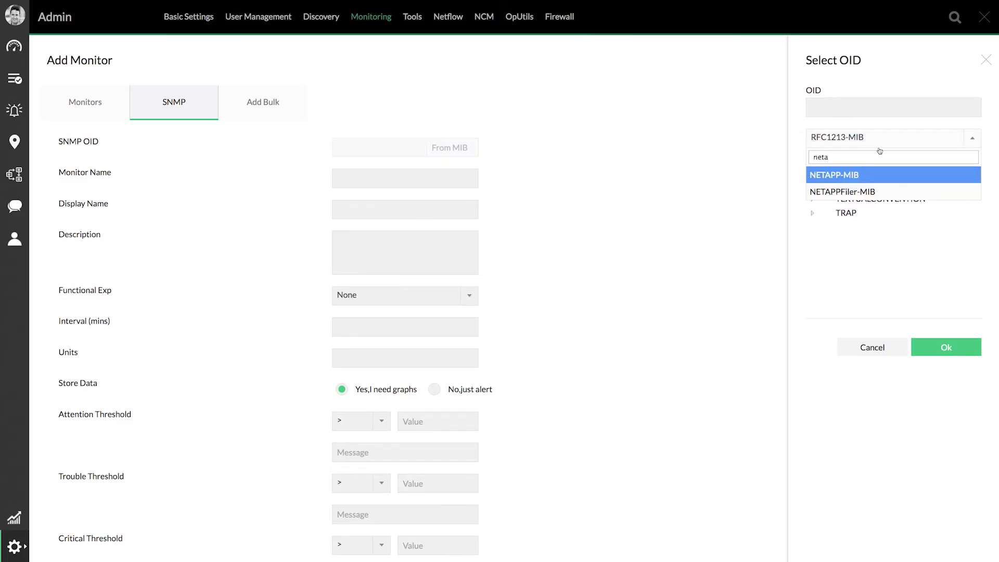
left_click(852, 176)
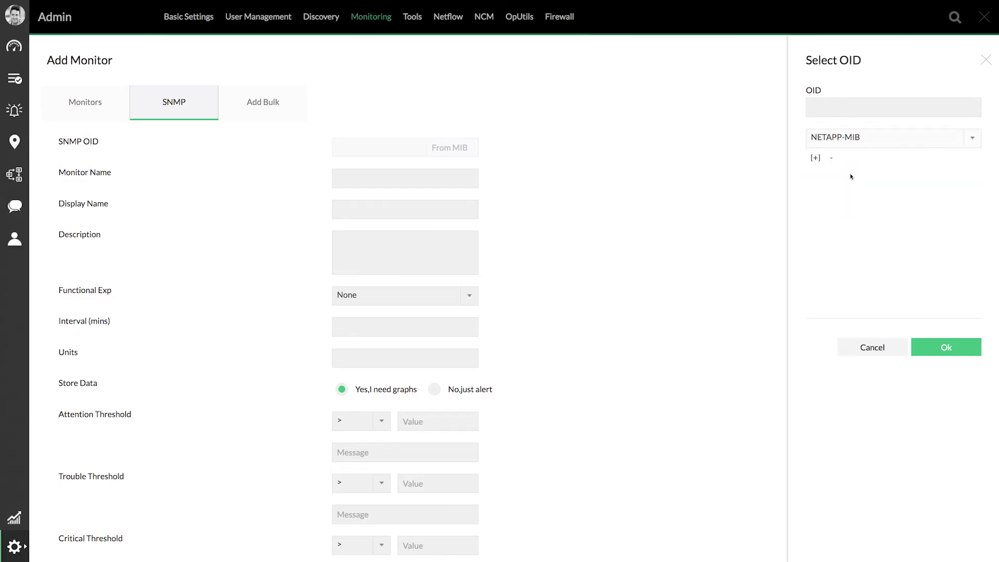
left_click(815, 158)
key("ctrl+f")
type("d")
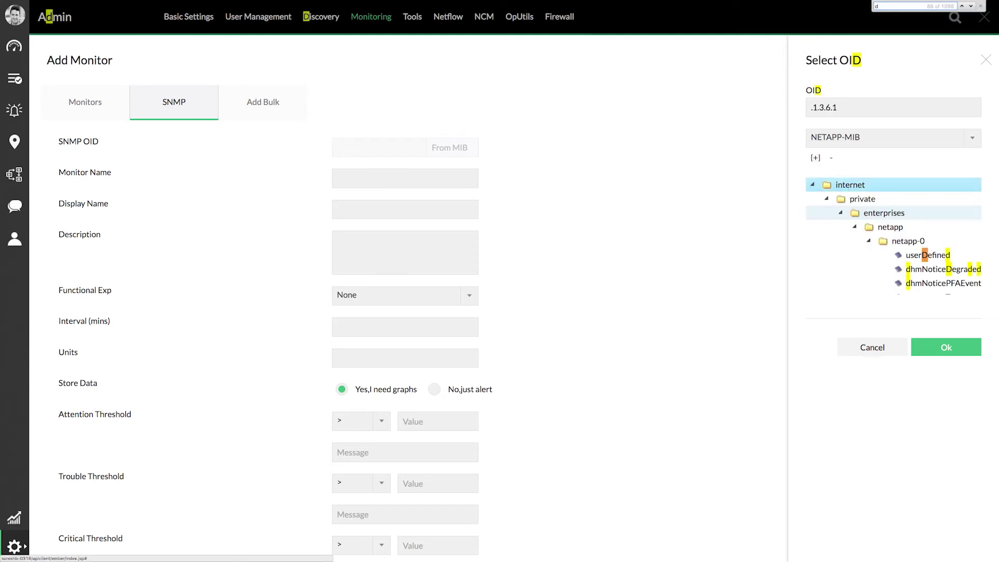
type("ftable")
left_click(940, 239)
left_click(939, 290)
scroll(940, 266, "down", 2)
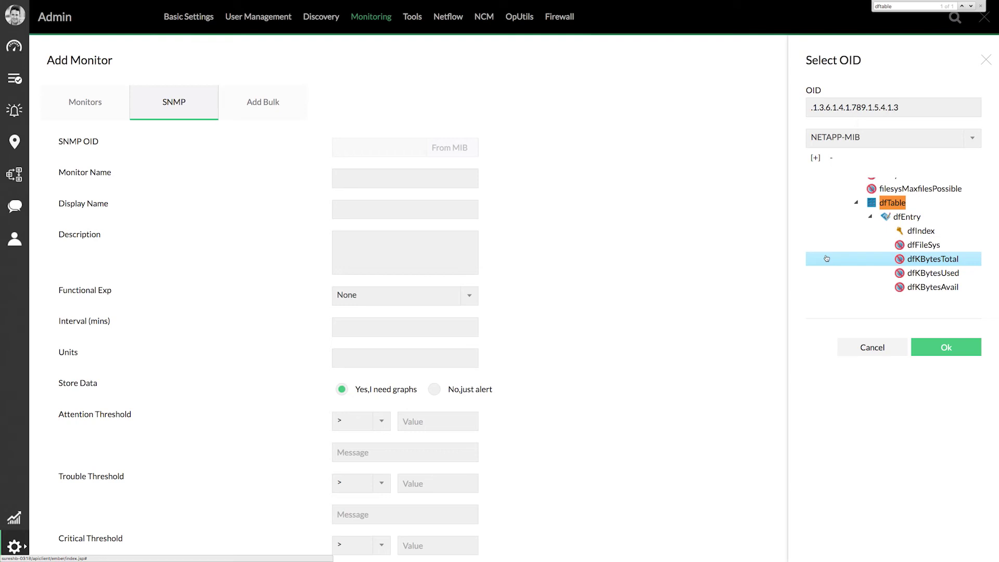
left_click(958, 349)
Enter Total Disk Space as both the monitor name and the display name
left_click(419, 179)
type("Total Disk Space")
left_click(419, 210)
type("Total D")
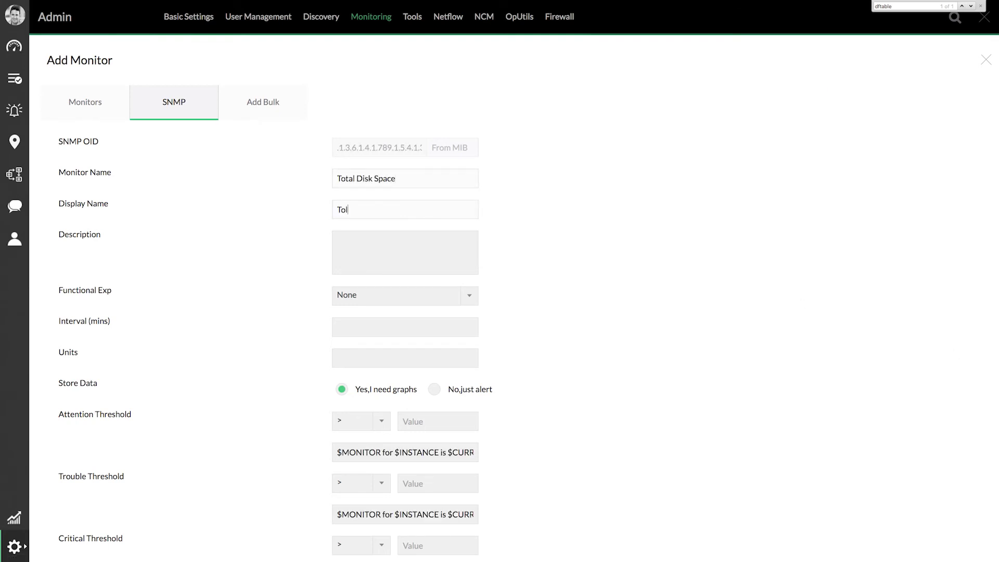
type("isk Space")
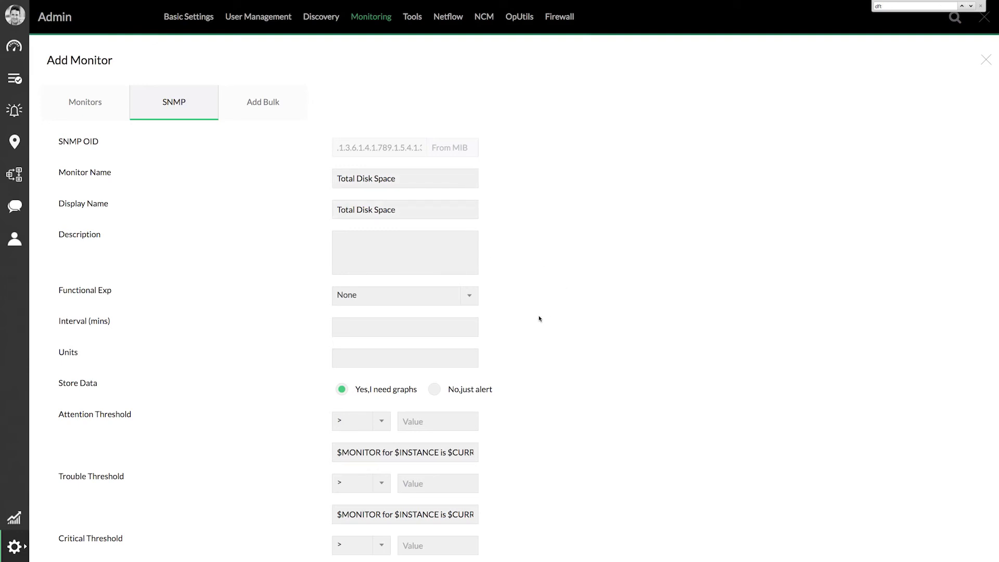
Search the functional expressions for Celsius and kilobyte conversions
left_click(467, 301)
type("ce")
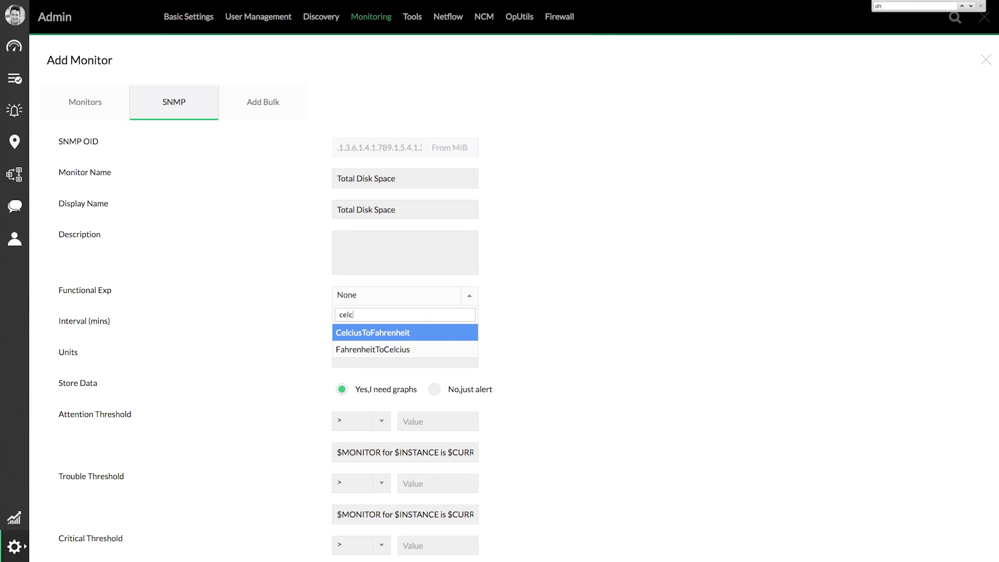
type("lc")
key("BackSpace")
key("BackSpace")
key("BackSpace")
key("BackSpace")
type("no")
key("BackSpace")
type("ume")
key("BackSpace")
key("BackSpace")
key("BackSpace")
key("BackSpace")
type("kil")
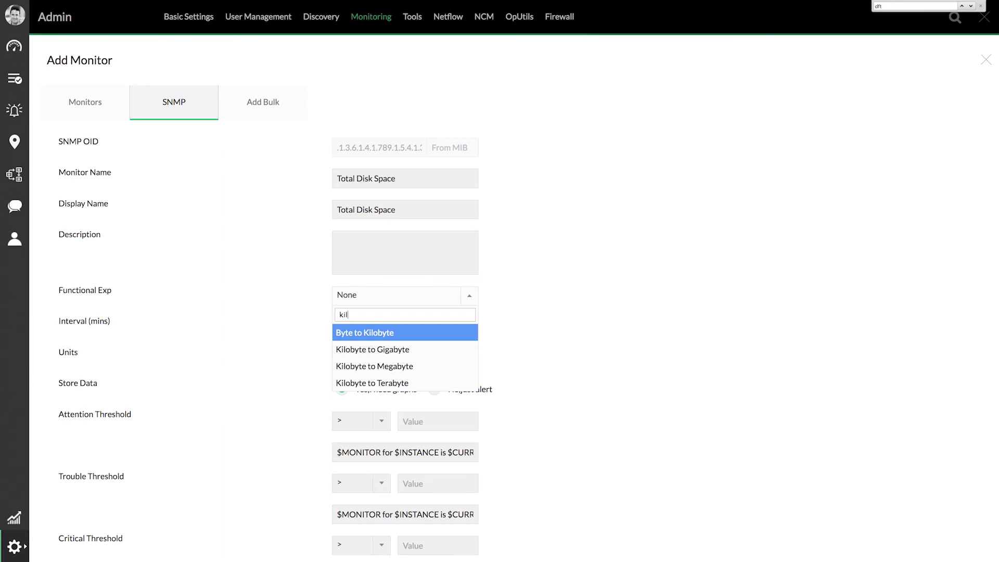
key("Down")
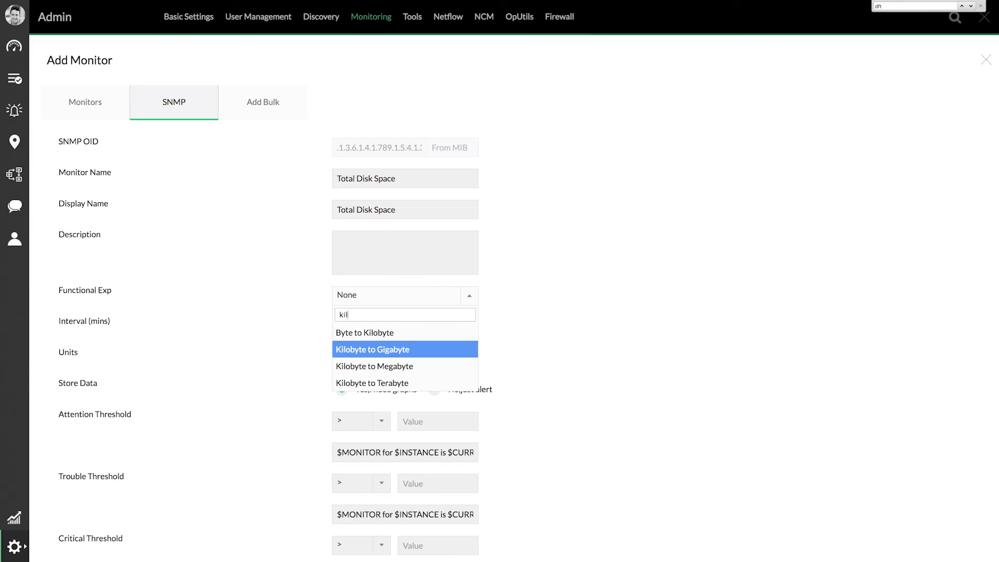
Give the Total Disk Space monitor a 5-minute interval and the unit KB, and add it to the template
scroll(417, 322, "down", 1)
left_click(417, 312)
left_click(393, 343)
type("KB")
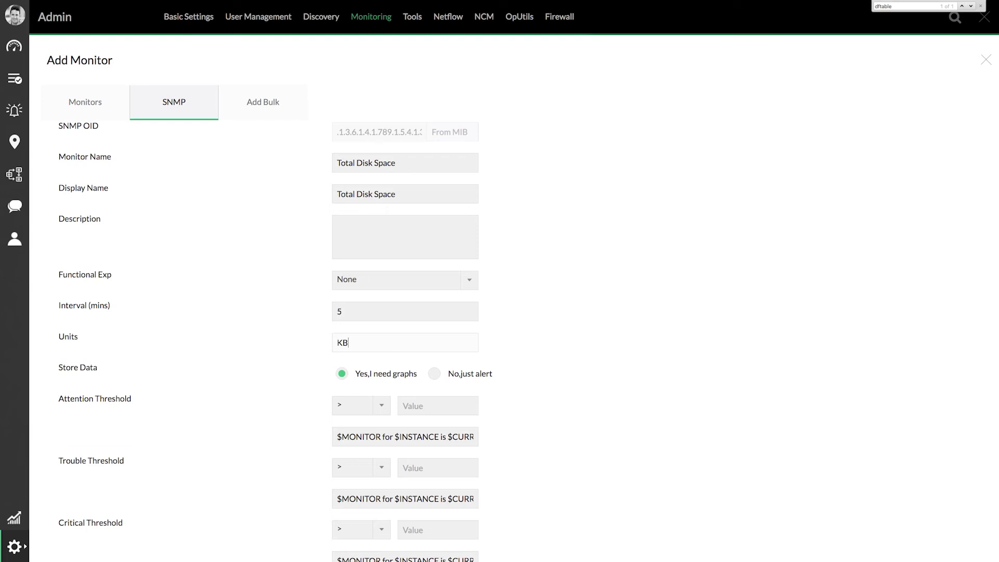
scroll(578, 398, "down", 3)
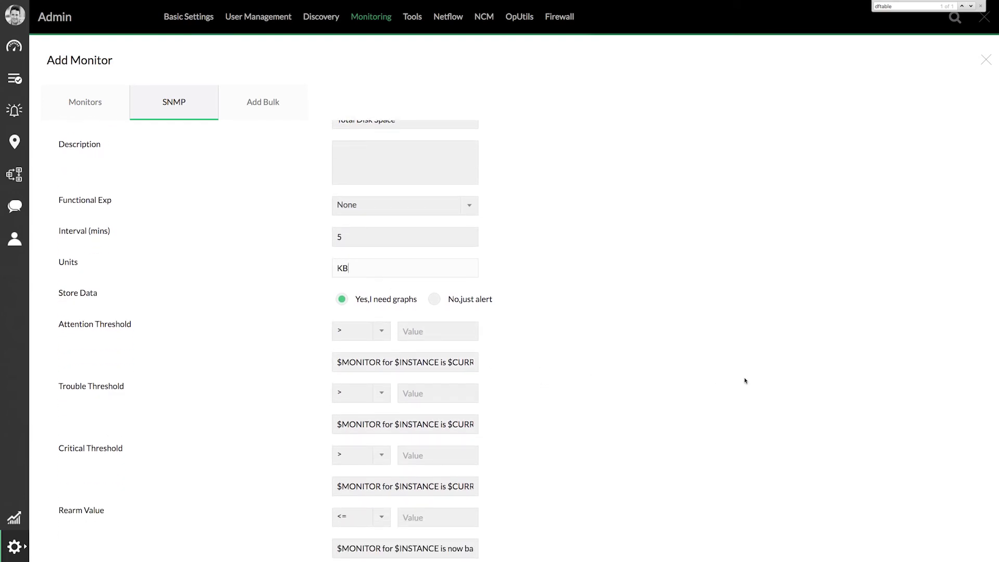
scroll(746, 381, "down", 3)
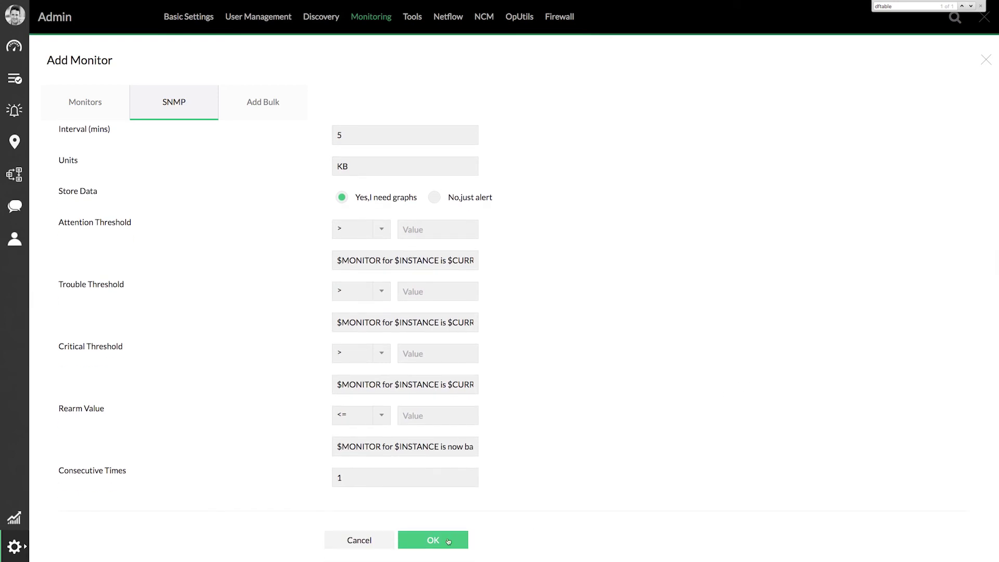
left_click(448, 541)
Start another SNMP monitor using the dfKBytesUsed OID from dfTable in NETAPP-MIB
left_click(444, 148)
left_click(899, 137)
type("neta")
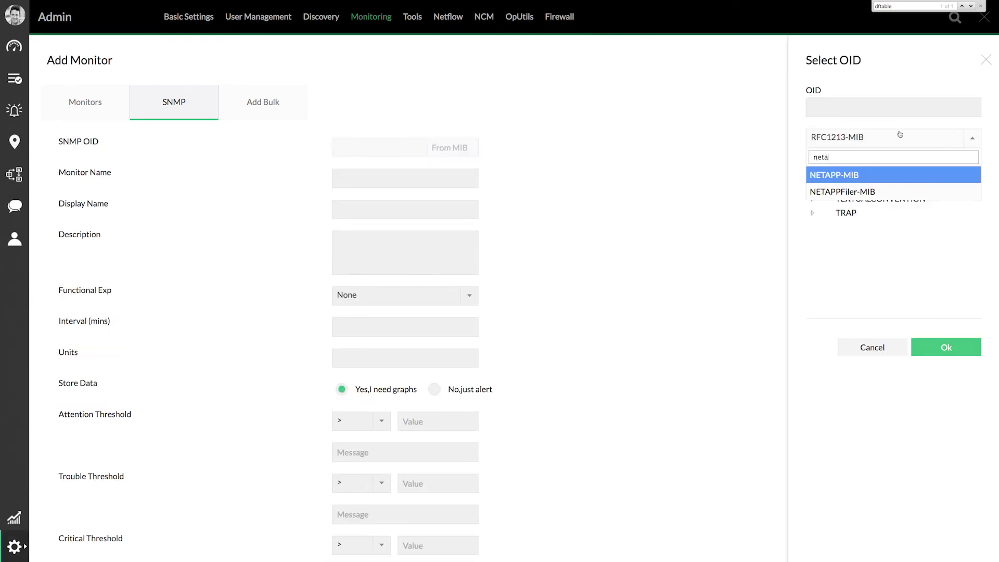
left_click(865, 179)
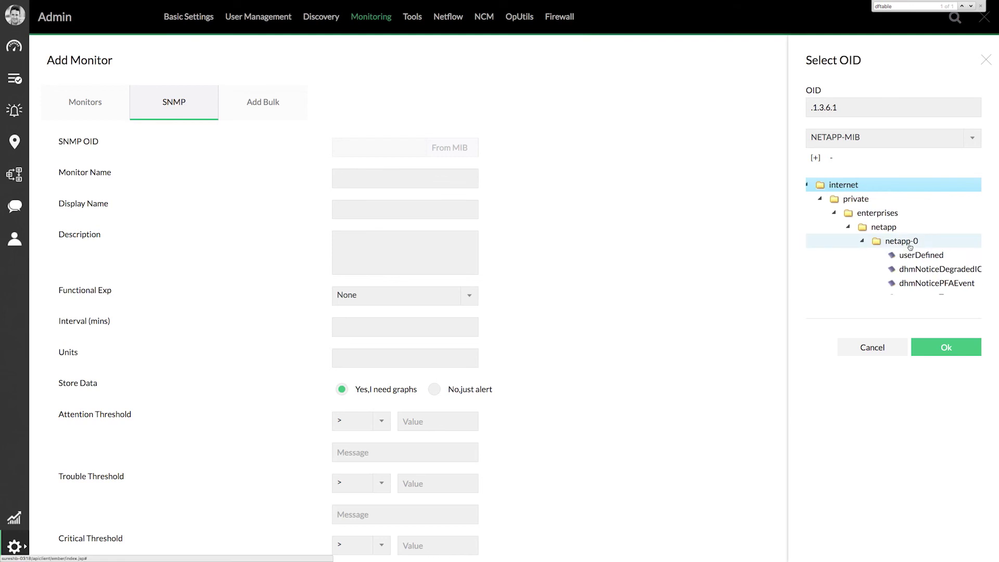
key("ctrl+f")
key("Return")
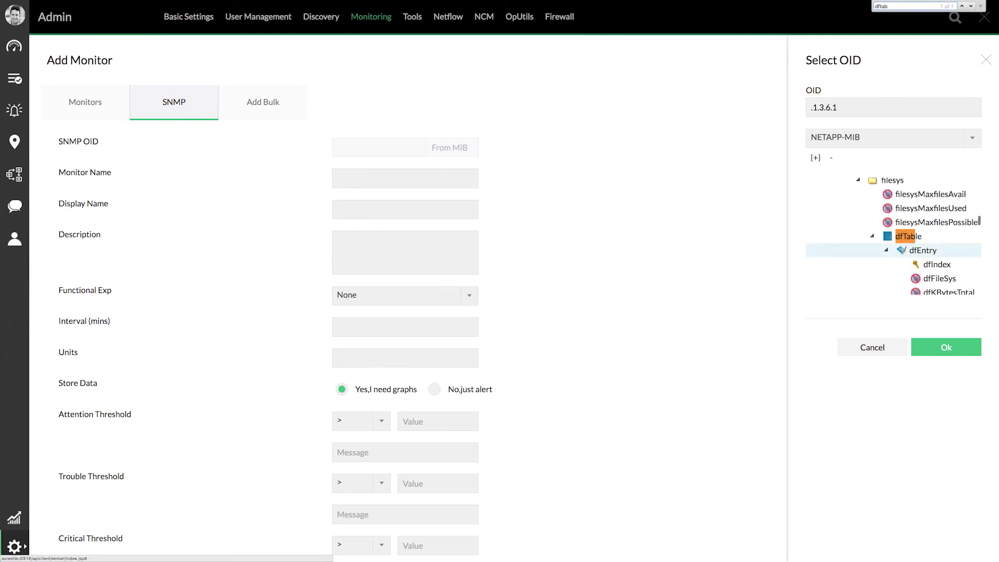
scroll(911, 250, "down", 1)
left_click(916, 277)
left_click(945, 347)
Enter Used Disk Space as both the monitor name and the display name
type("Used Disk Space")
scroll(286, 230, "down", 1)
key("Tab")
type("Used Disk Space")
Give the Used Disk Space monitor a 5-minute interval and the unit KB, and add it to the template
scroll(391, 221, "down", 1)
left_click(390, 243)
type("5")
left_click(437, 274)
type("KB")
scroll(470, 310, "down", 3)
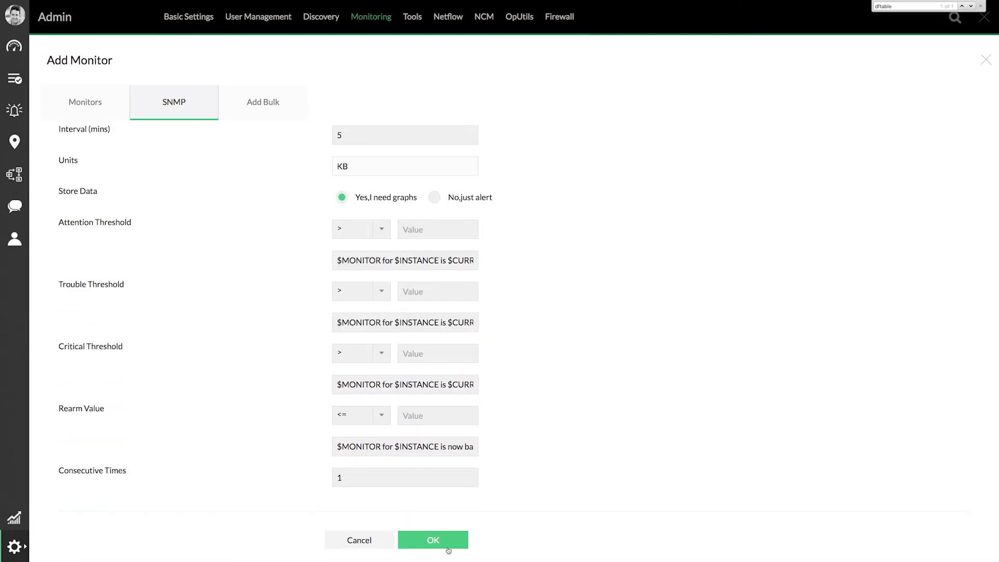
left_click(418, 540)
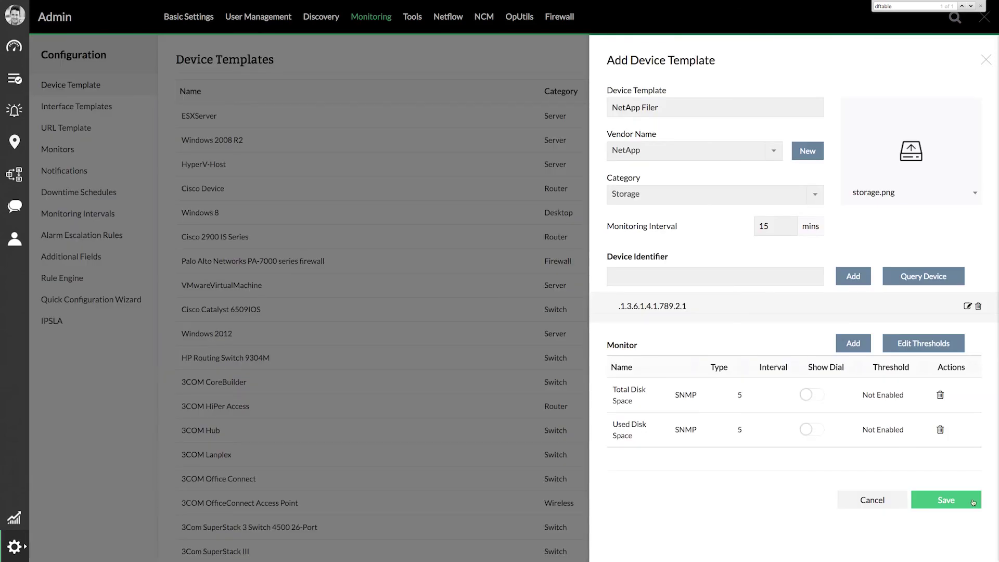
Start a third SNMP monitor using the dfKBytesAvail OID from dfTable in NETAPP-MIB
left_click(865, 346)
left_click(174, 107)
left_click(458, 148)
left_click(884, 138)
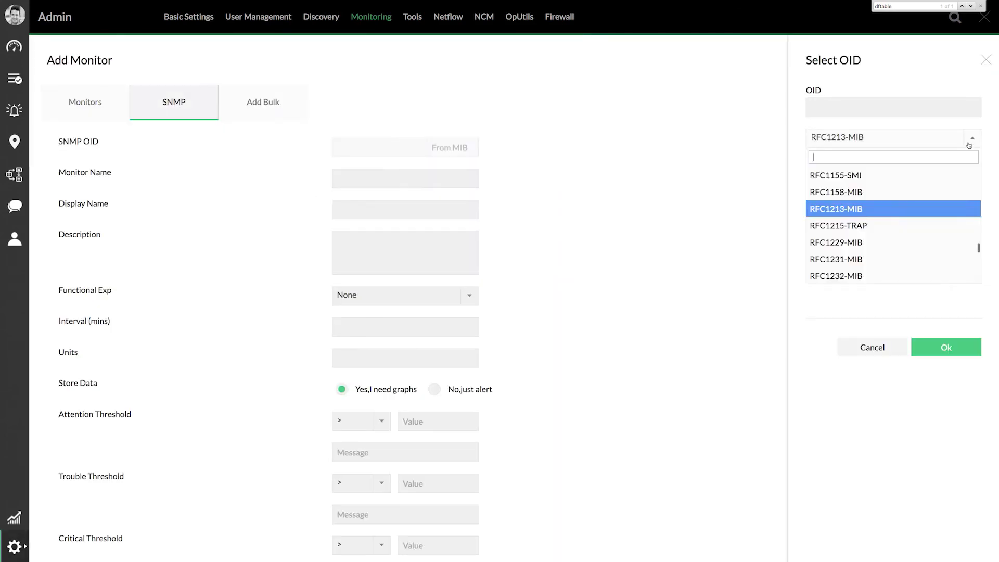
type("neta")
left_click(892, 183)
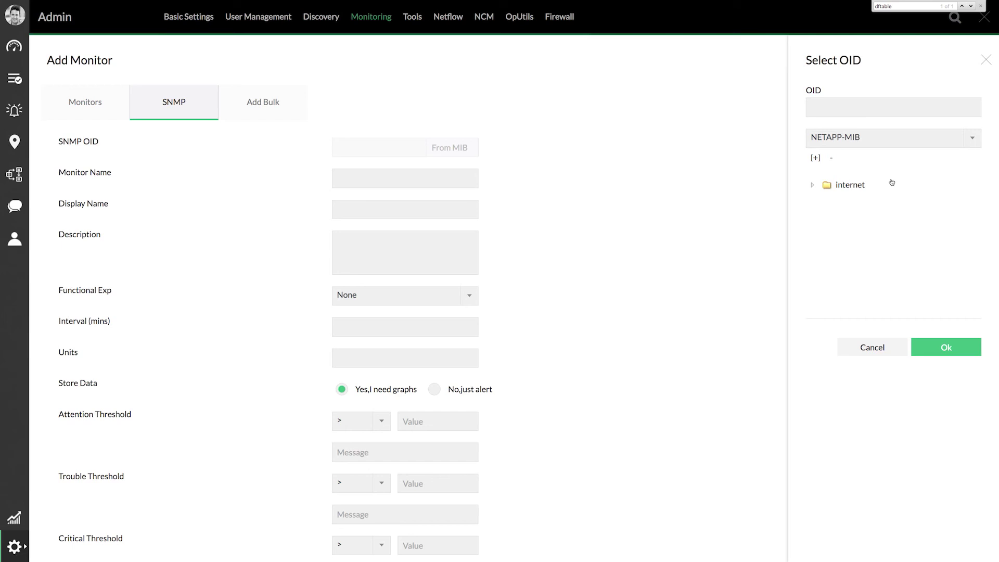
left_click(892, 184)
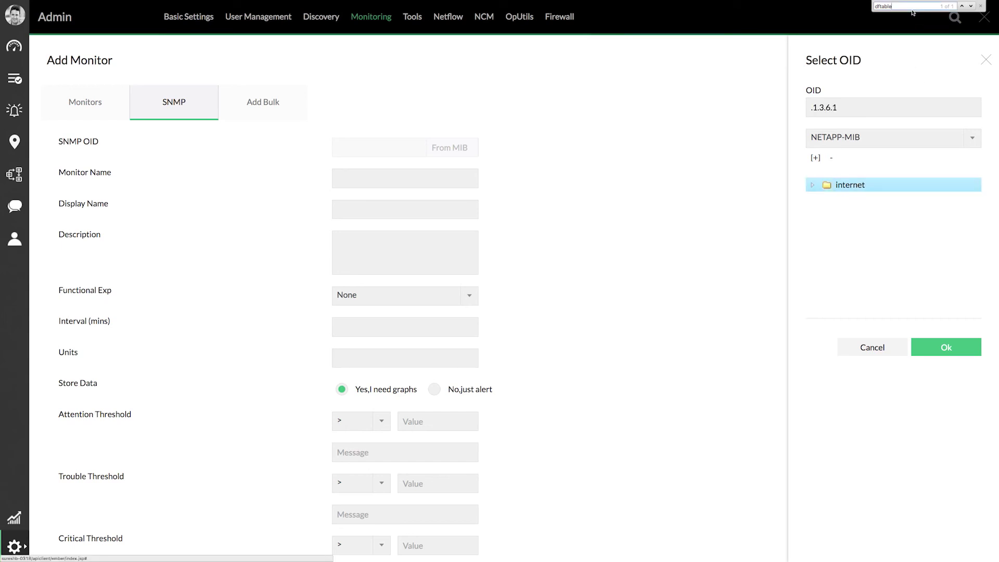
left_click(816, 160)
left_click(909, 6)
key("Return")
scroll(955, 268, "right", 2)
scroll(948, 269, "down", 1)
left_click(932, 290)
left_click(916, 347)
Enter Available Disk Space as both the monitor name and the display name
left_click(392, 180)
type("Available Disk Spa")
key("BackSpace")
key("BackSpace")
key("BackSpace")
key("BackSpace")
type("Space")
key("Tab")
type("Available Disk Spaxe")
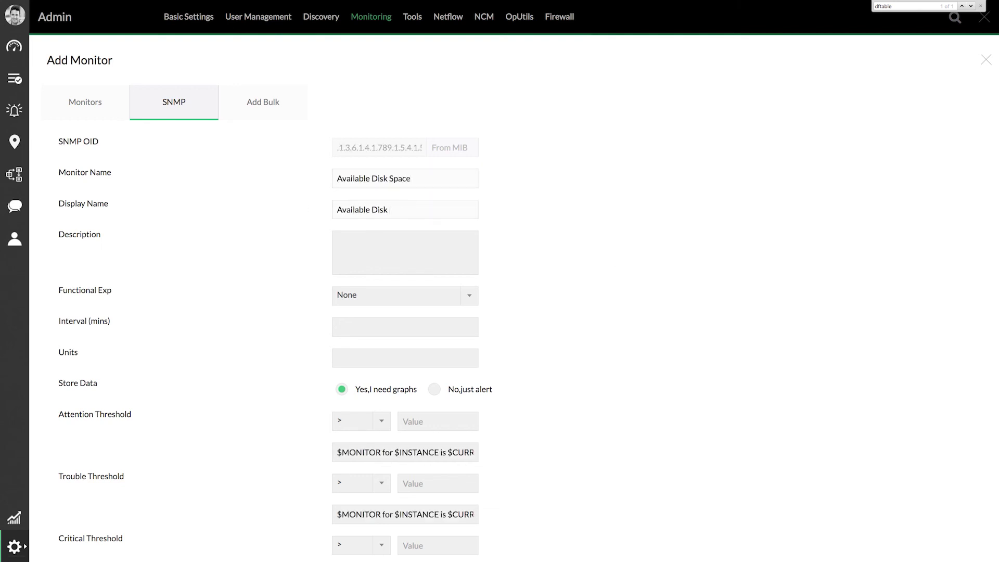
key("BackSpace")
key("BackSpace")
type("ce")
scroll(569, 310, "down", 2)
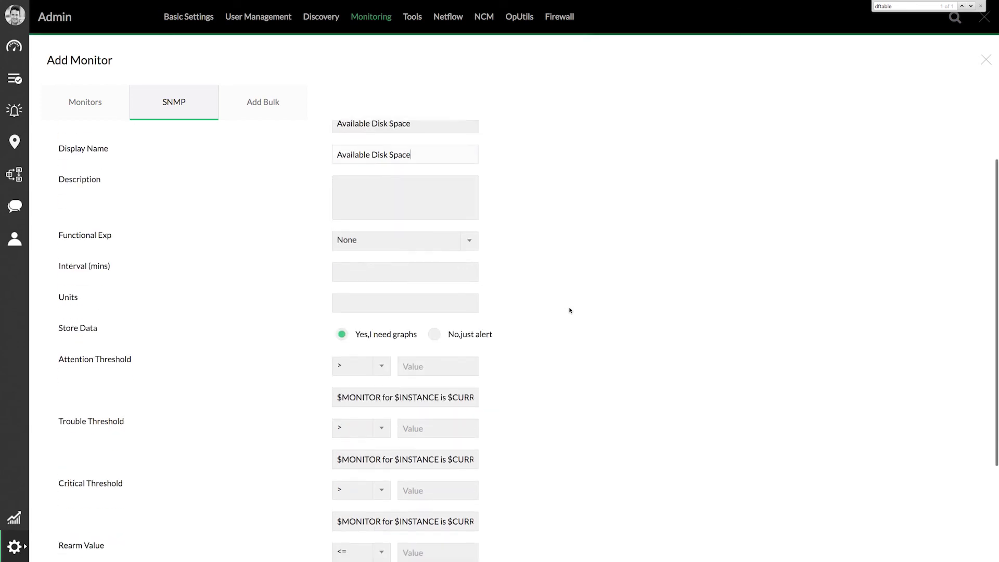
Give the Available Disk Space monitor a 5-minute interval and the unit KB, and add it to the template
left_click(424, 243)
type("5")
left_click(401, 272)
type("KB")
scroll(484, 507, "down", 2)
left_click(455, 542)
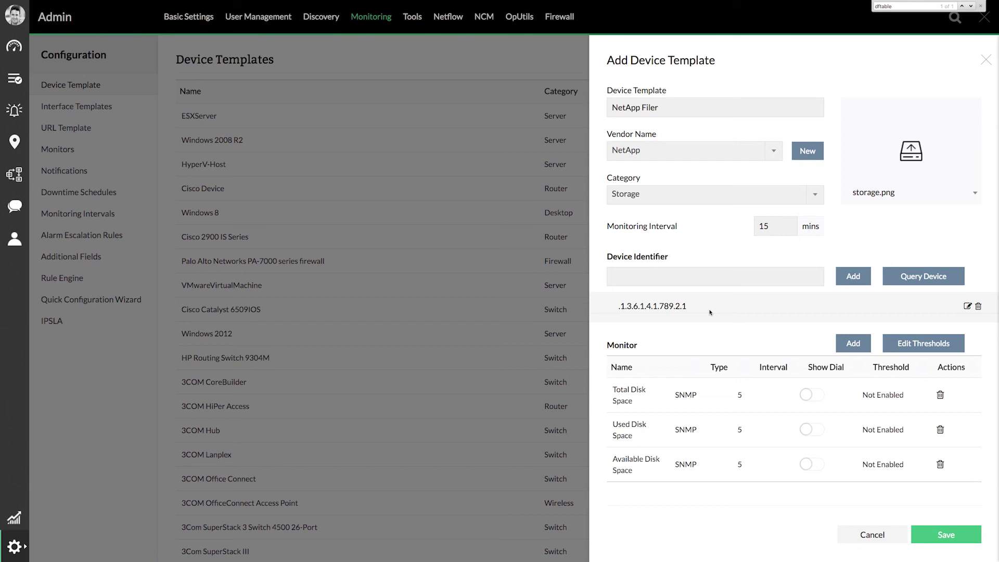
Save the NetApp Filer device template and filter the template list to custom templates
left_click(931, 540)
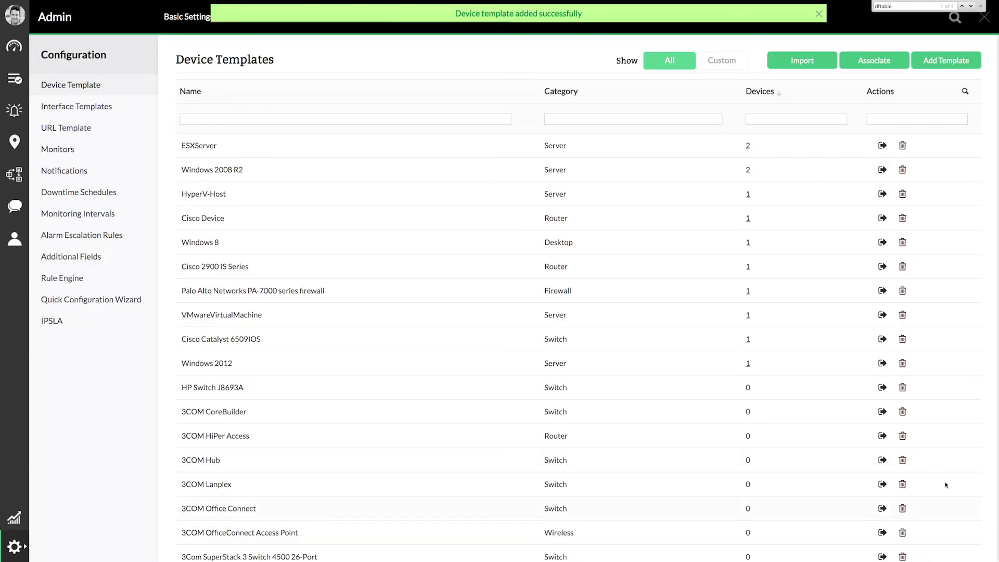
left_click(715, 67)
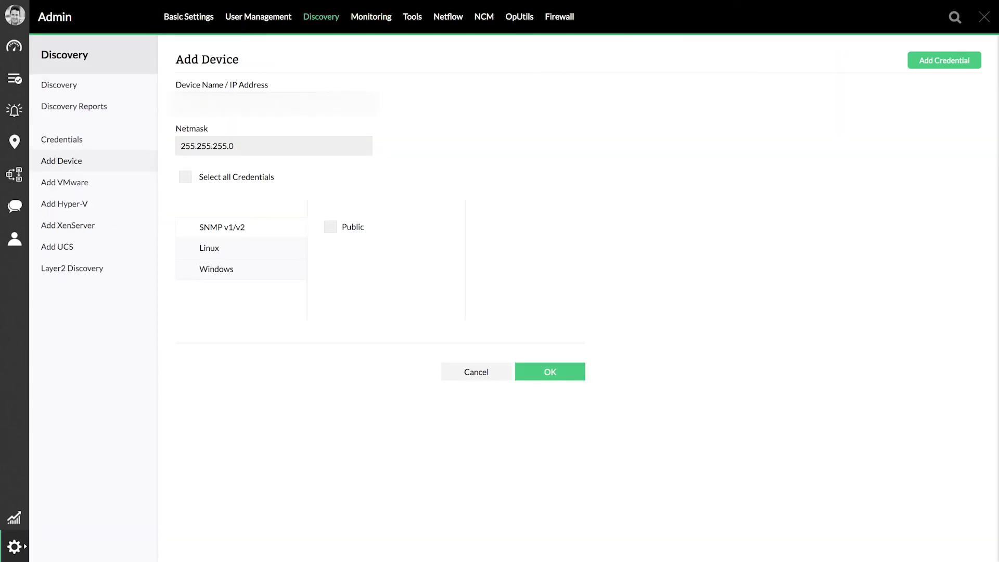
Add the storage device by its name or IP address, with netmask 255.255.255.0 and the Public SNMP v1/v2 credential
key("ctrl+v")
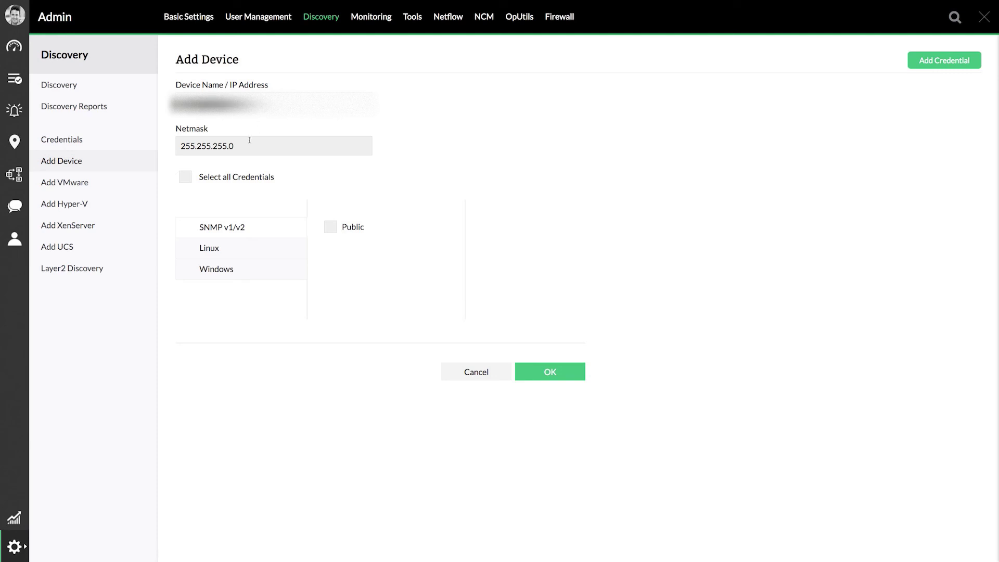
left_click(330, 228)
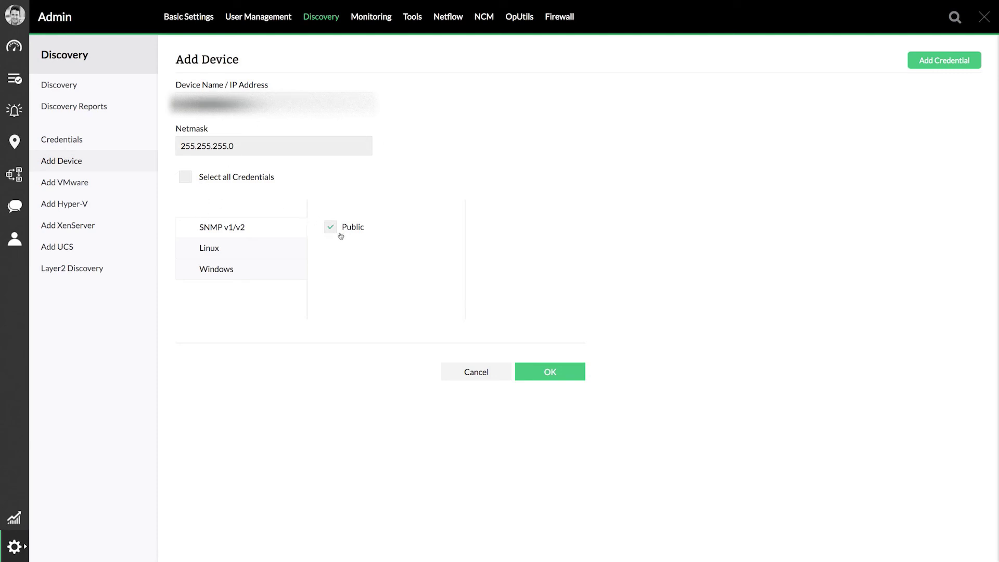
left_click(566, 375)
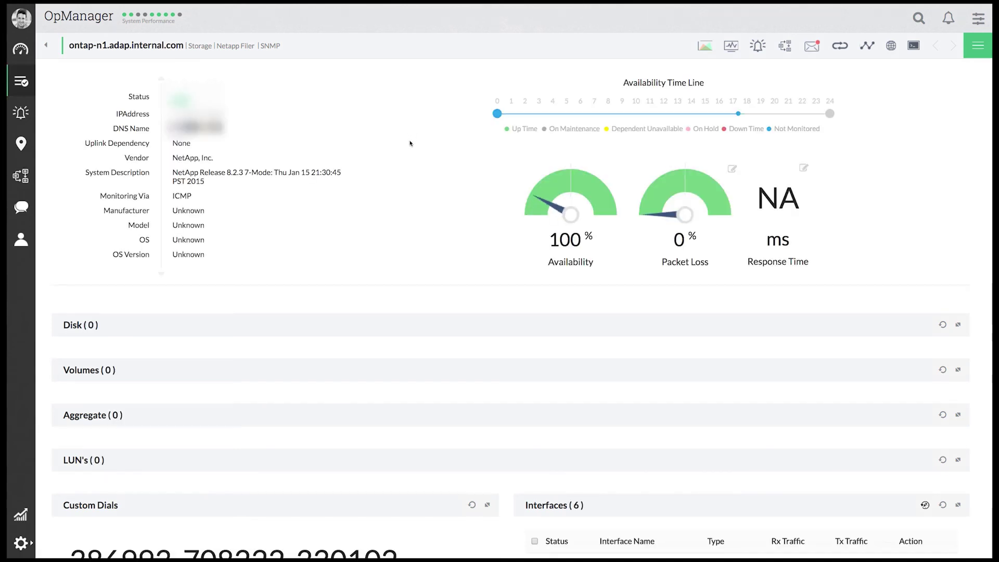
Examine the custom dials for available, total and used disk space on the added device's page
scroll(410, 144, "down", 2)
scroll(410, 143, "down", 5)
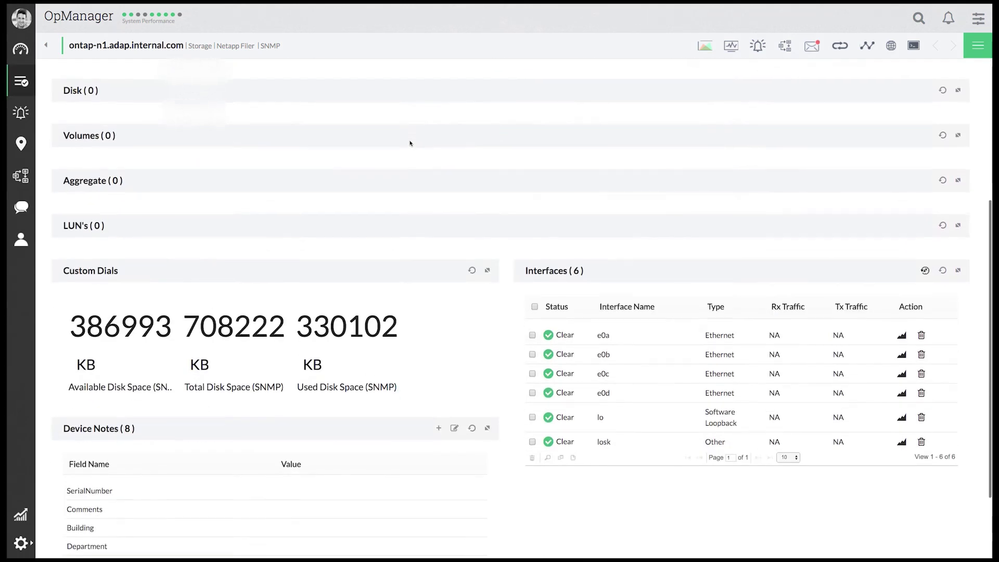